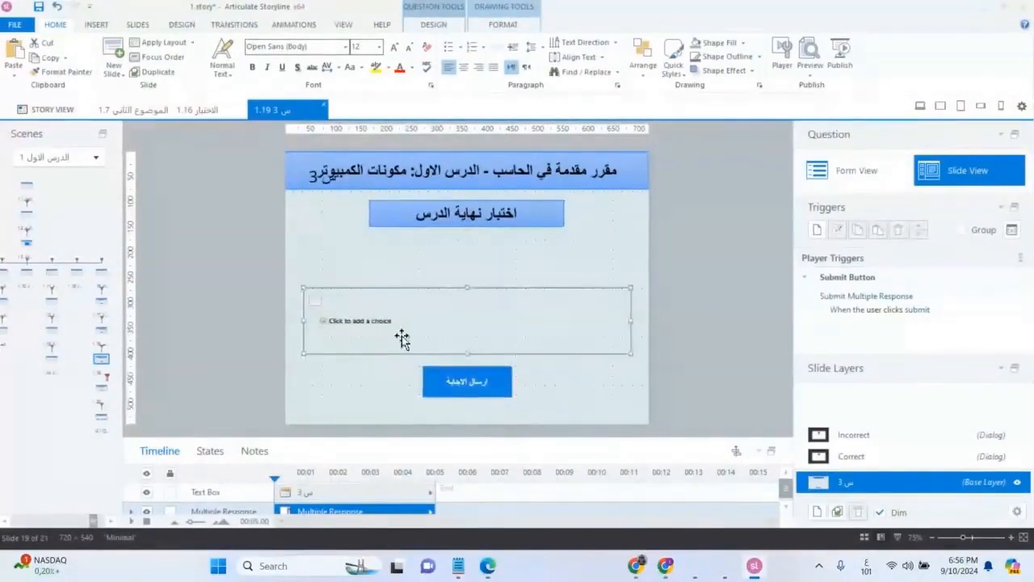
Move the question text box below the اختبار نهاية الدرس heading and narrow the answer-choice box from both sides to match its width
click(313, 190)
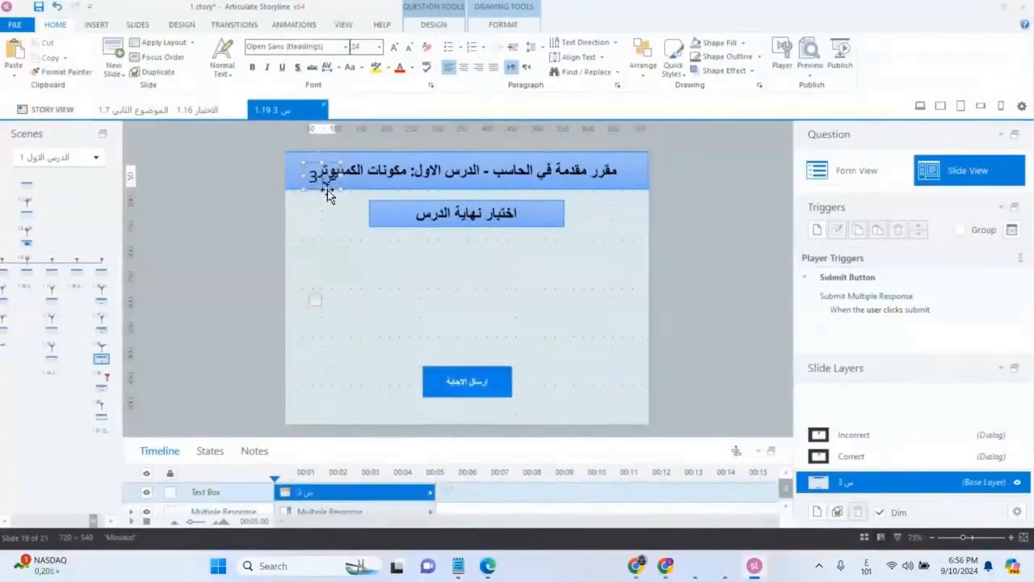
drag(323, 194, 605, 280)
click(370, 314)
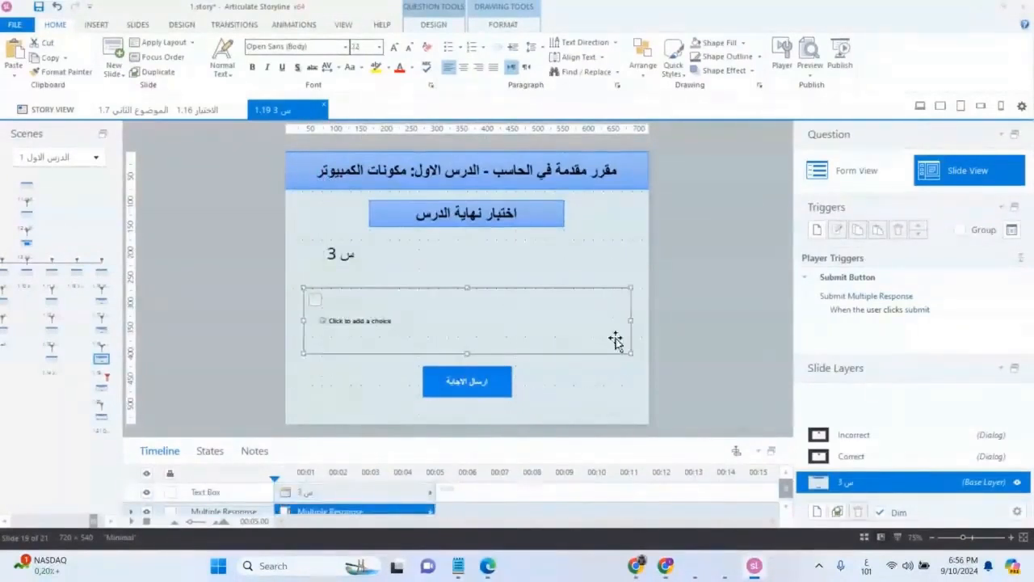
drag(632, 320, 615, 335)
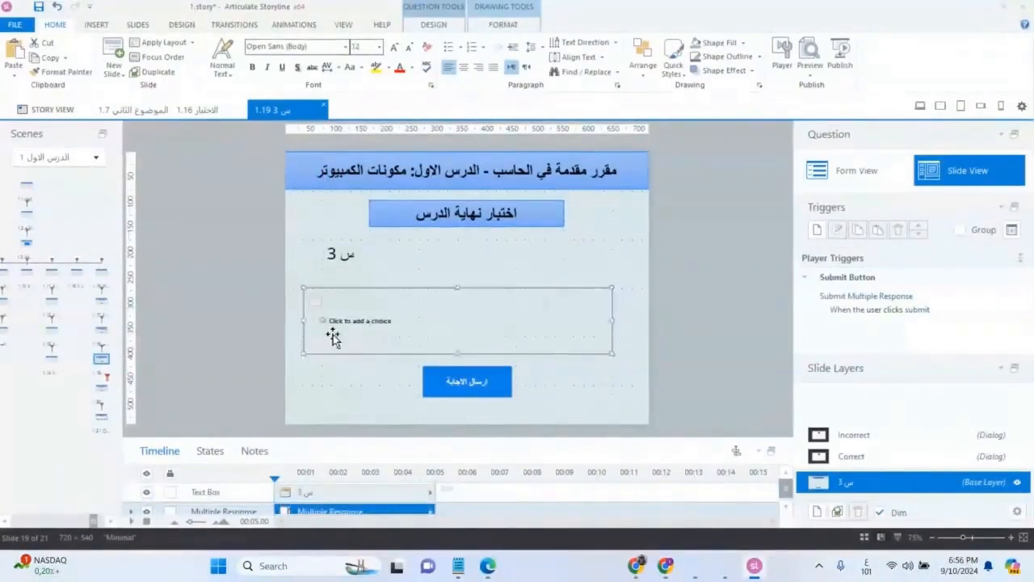
drag(303, 320, 321, 326)
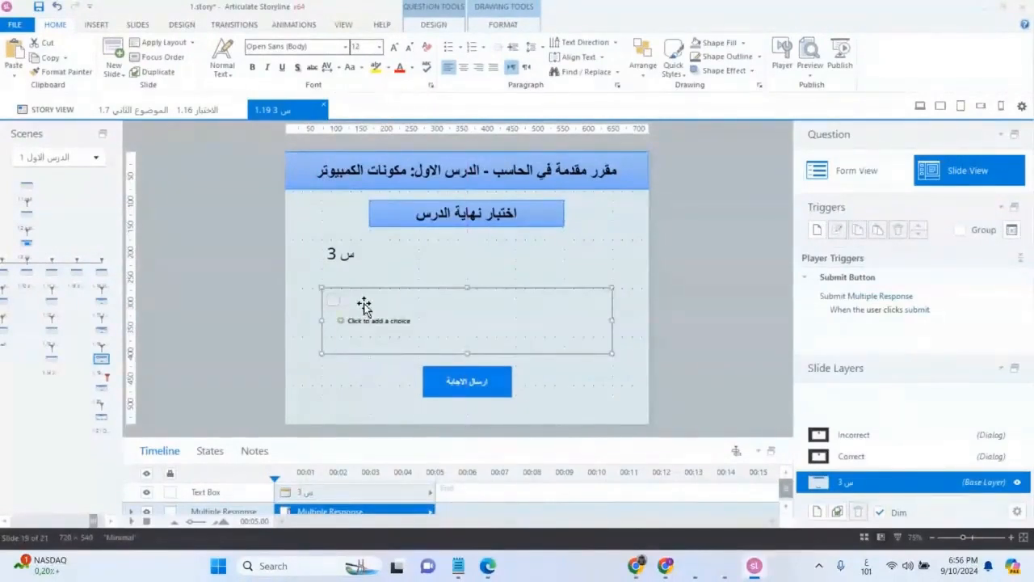
Replace the question text on the slide with "من أهم وحدات الاخراج في الكمبيوتر"
click(340, 256)
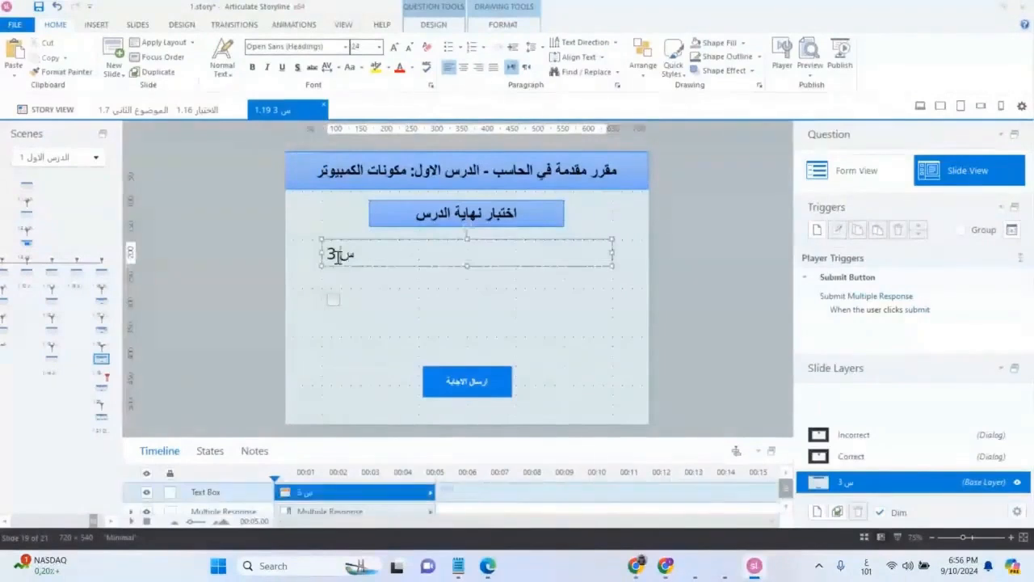
double_click(339, 256)
key(BackSpace)
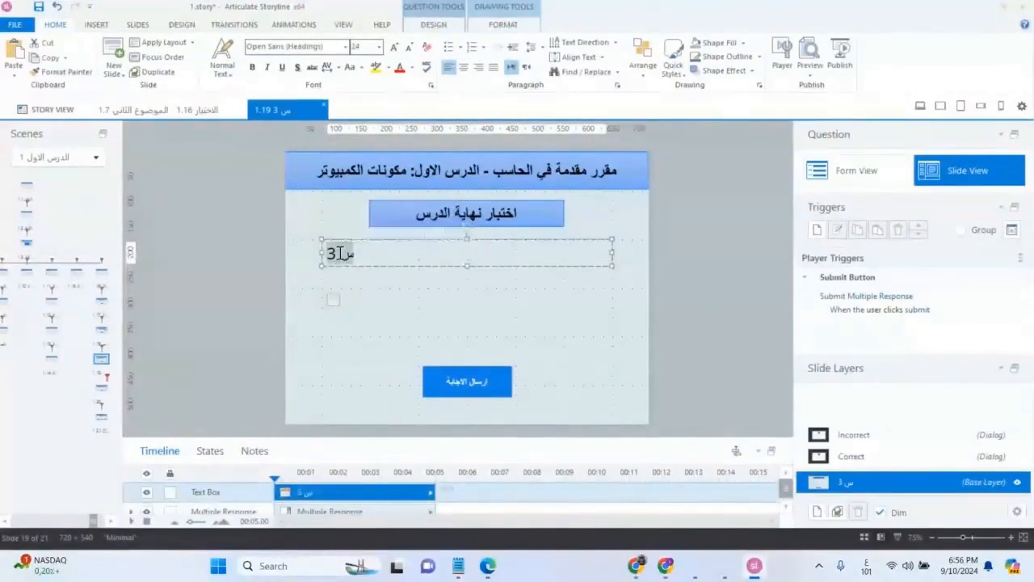
text(من أهم وحدات الاخرج)
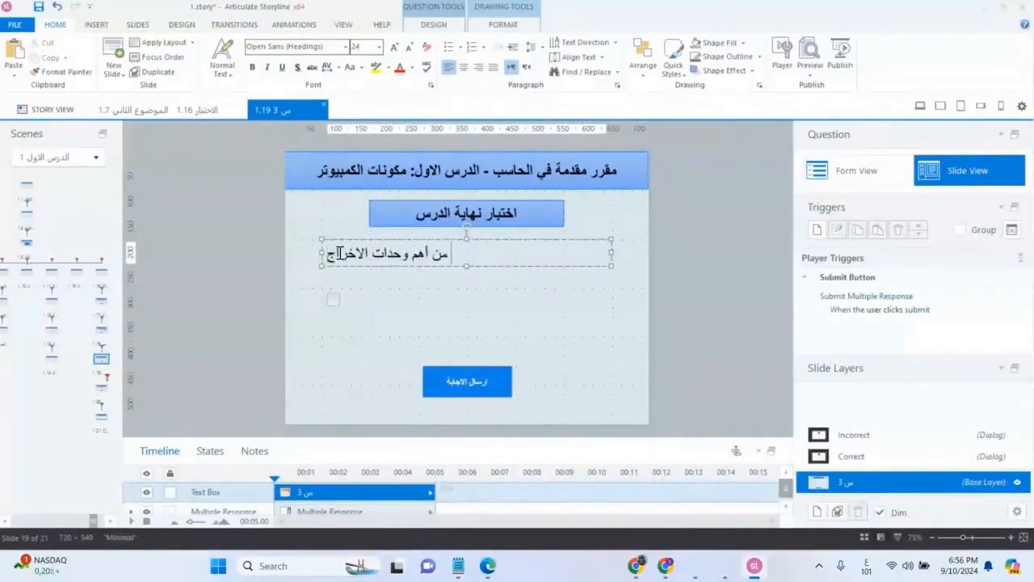
key(BackSpace)
text(اج في)
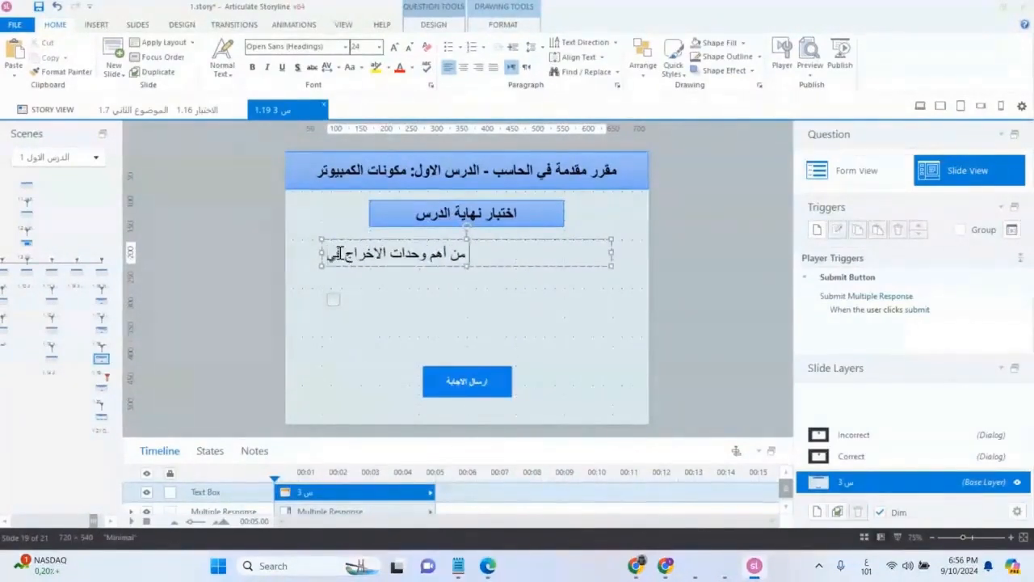
text( الكمبيوتر)
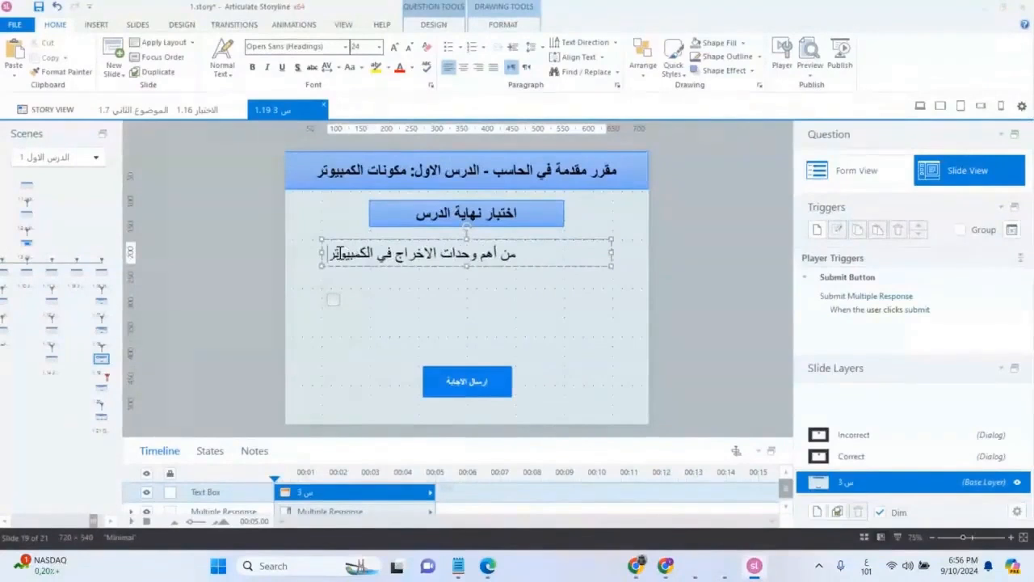
Add a second answer choice below the first one in the multiple-response question
click(341, 314)
click(348, 322)
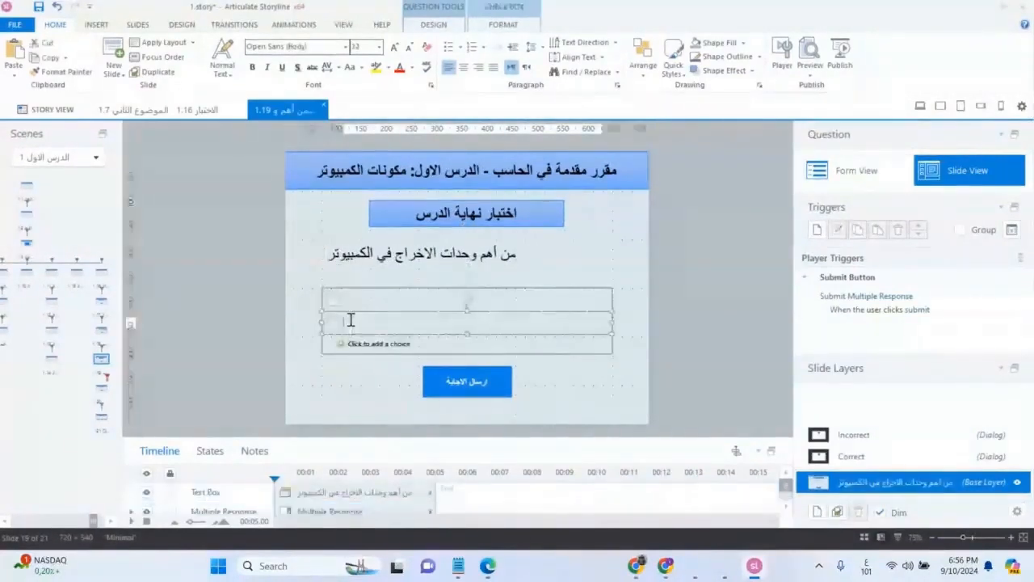
click(347, 299)
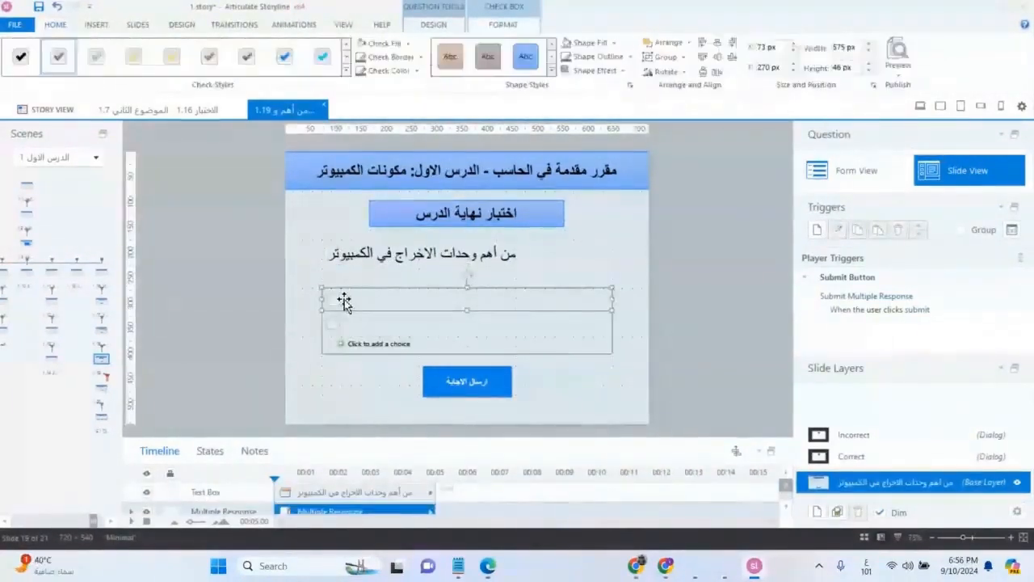
mouse_move(339, 308)
mouse_down()
mouse_move(362, 324)
mouse_move(323, 323)
mouse_move(333, 329)
mouse_move(335, 305)
mouse_up()
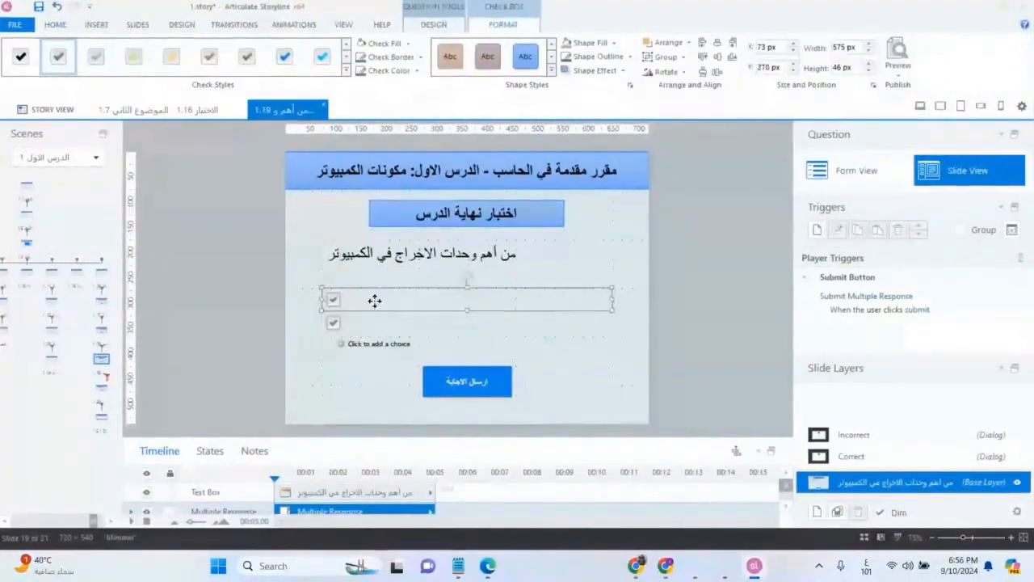
right_click(374, 300)
click(350, 305)
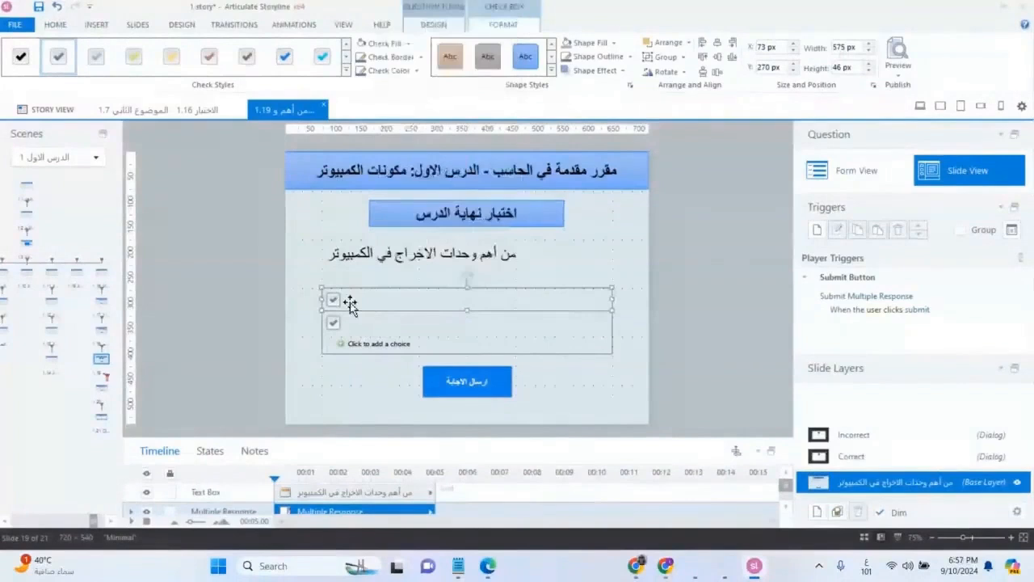
In the question's form view, enter "الطابعة" as choice A and "السماعات" as choice C
click(856, 182)
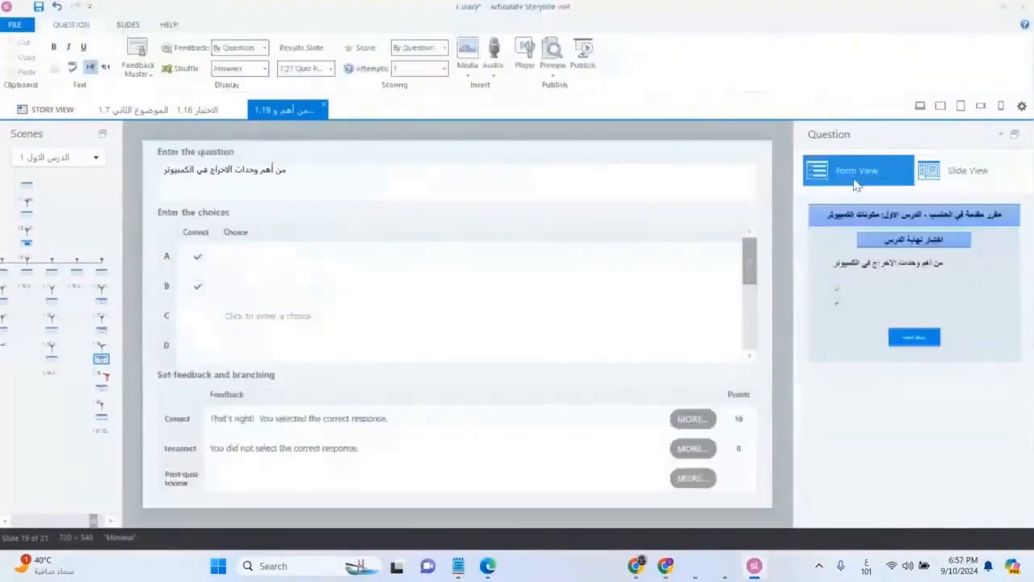
click(275, 264)
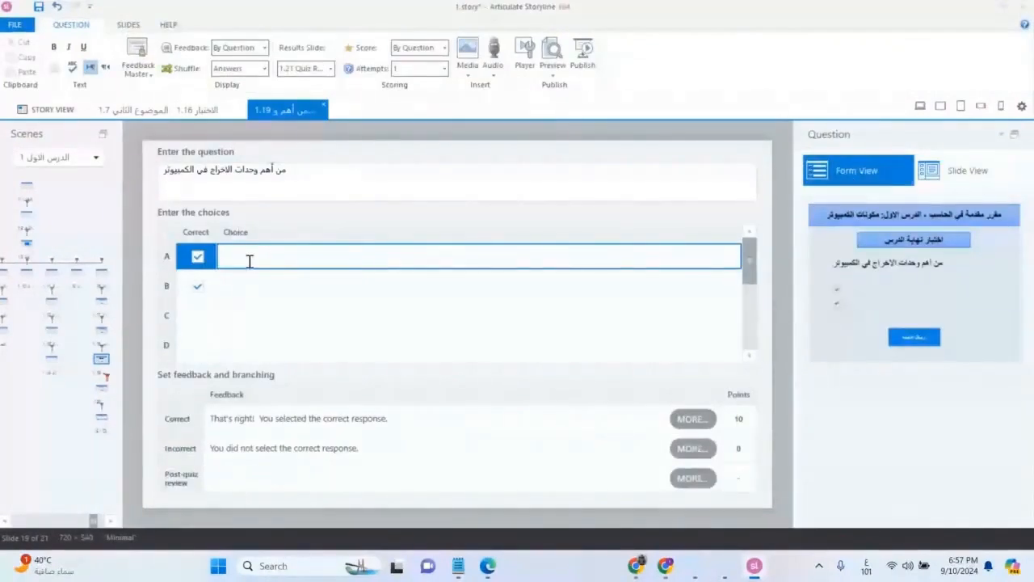
text(الطابعة)
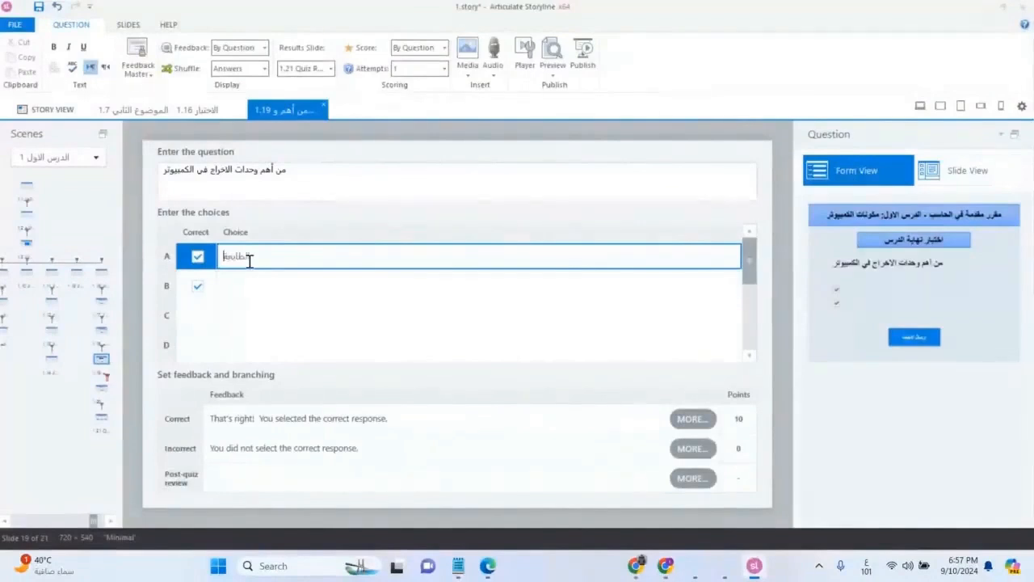
click(243, 316)
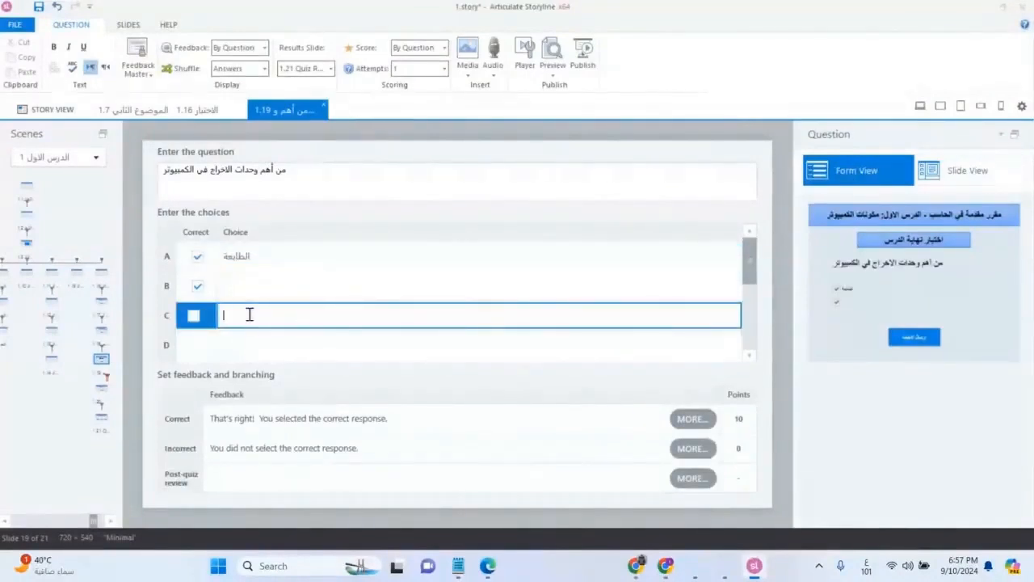
text(السماعات)
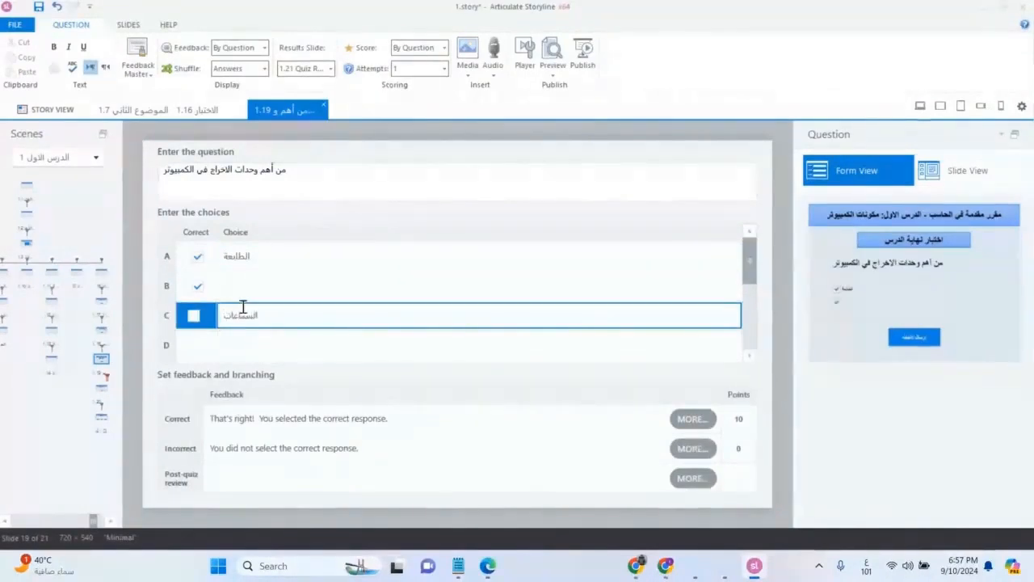
Mark choice C as correct instead of choice B, and enter "لوحة المفاتيح" as choice B and "الكاميرا" as choice D
click(198, 287)
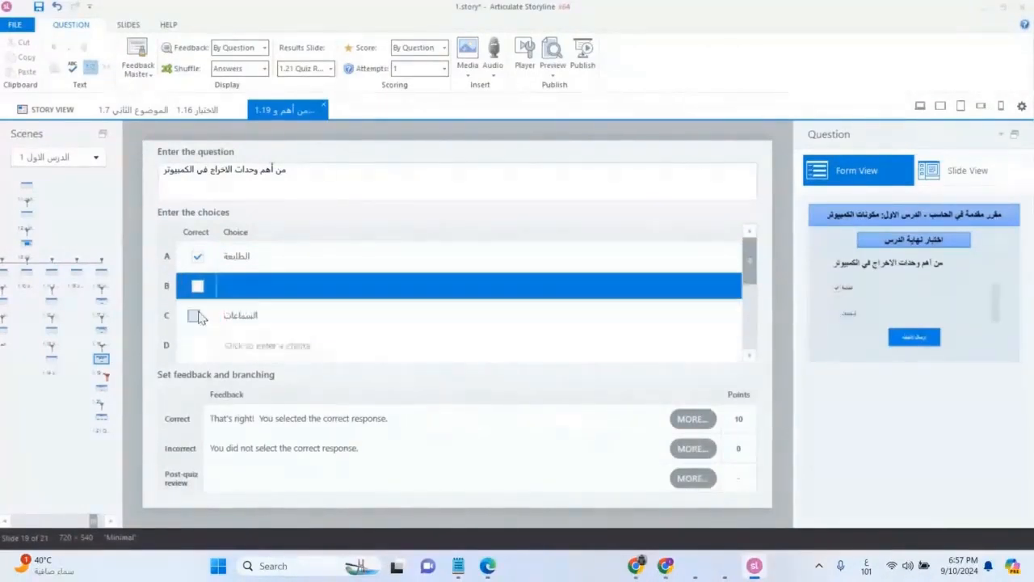
click(195, 316)
click(238, 288)
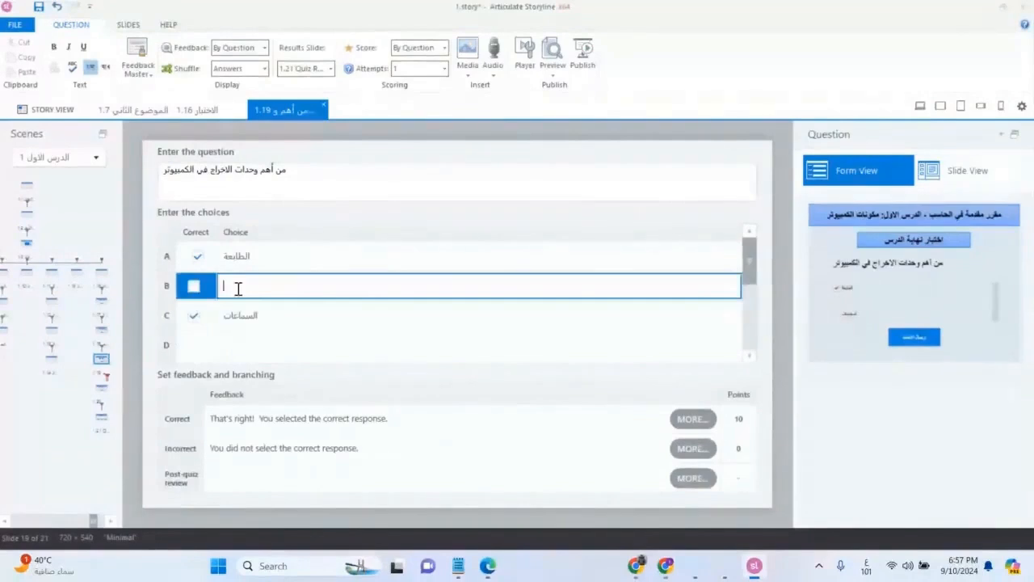
text(لوحة المفاتيح)
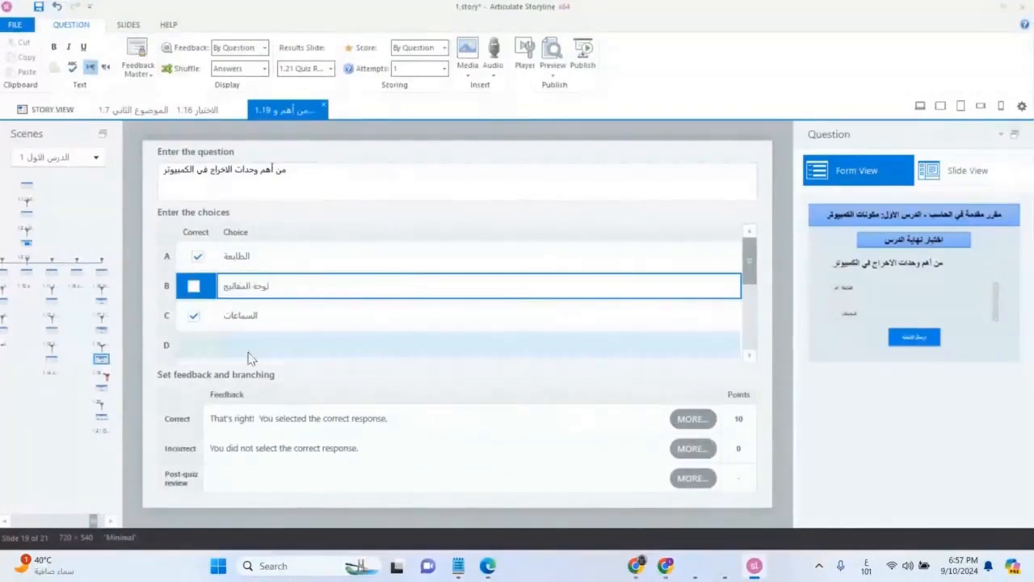
click(251, 348)
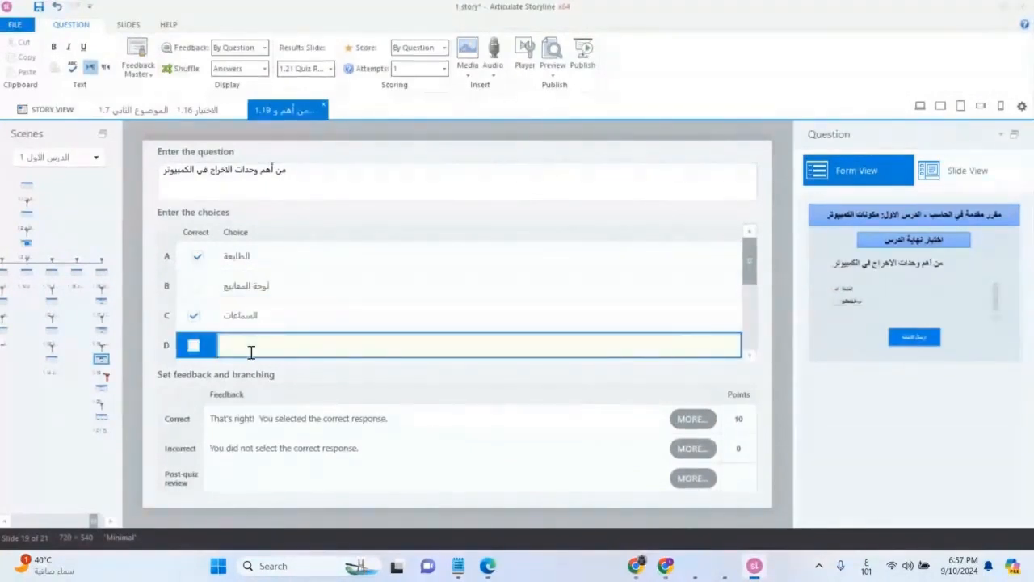
text(الكاميرا)
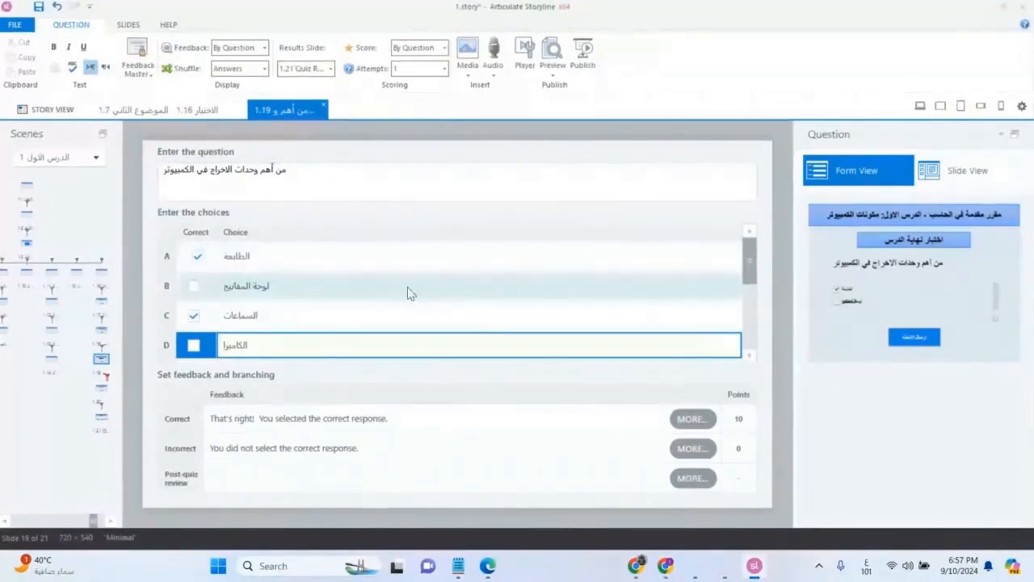
Set the points for a correct response to 1 on the multiple-response question
scroll(501, 339, down, 1)
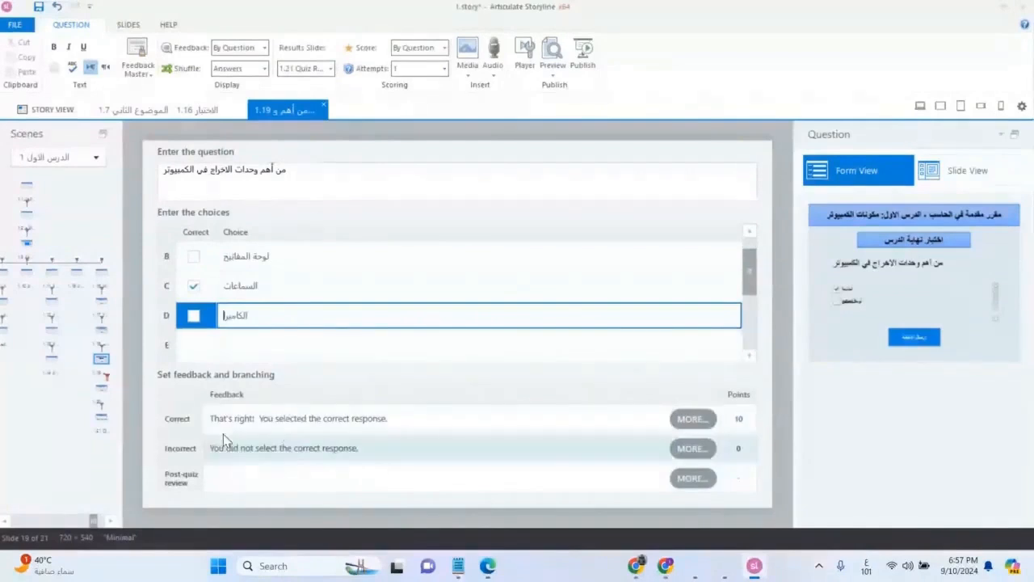
click(739, 418)
double_click(738, 418)
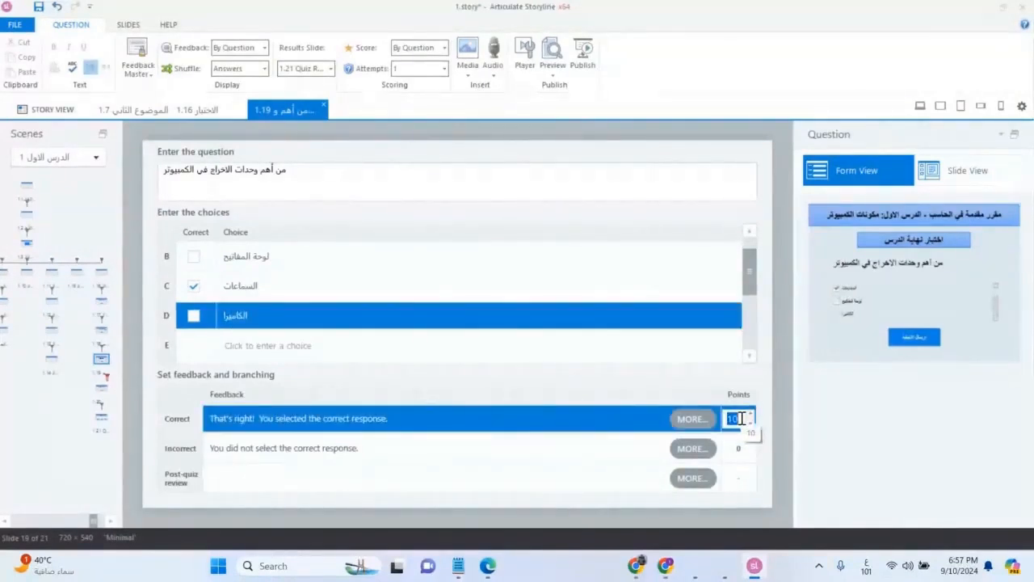
text(1)
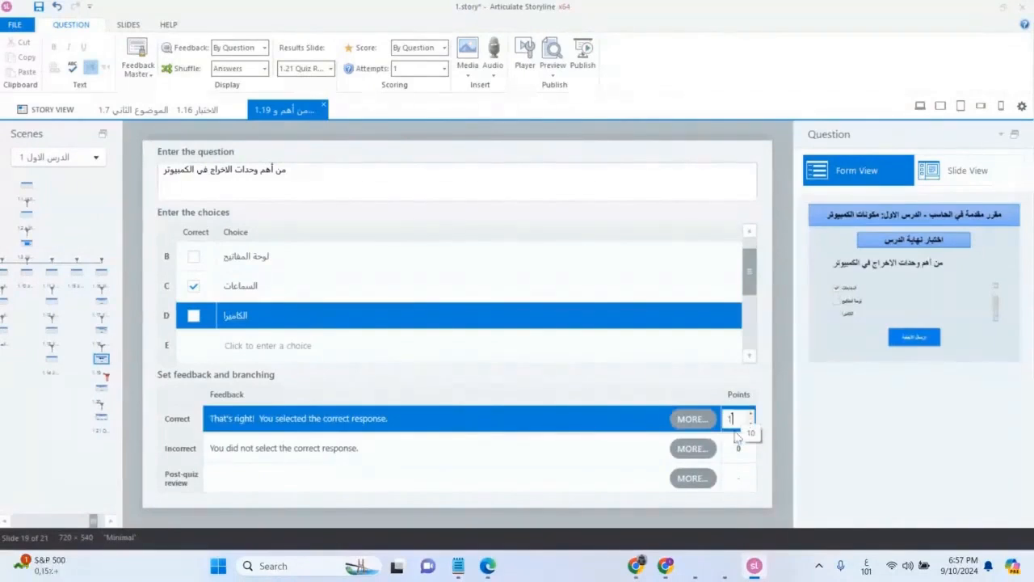
Set the correct-response points to 1 for the input-devices question on slide 1.18
click(103, 333)
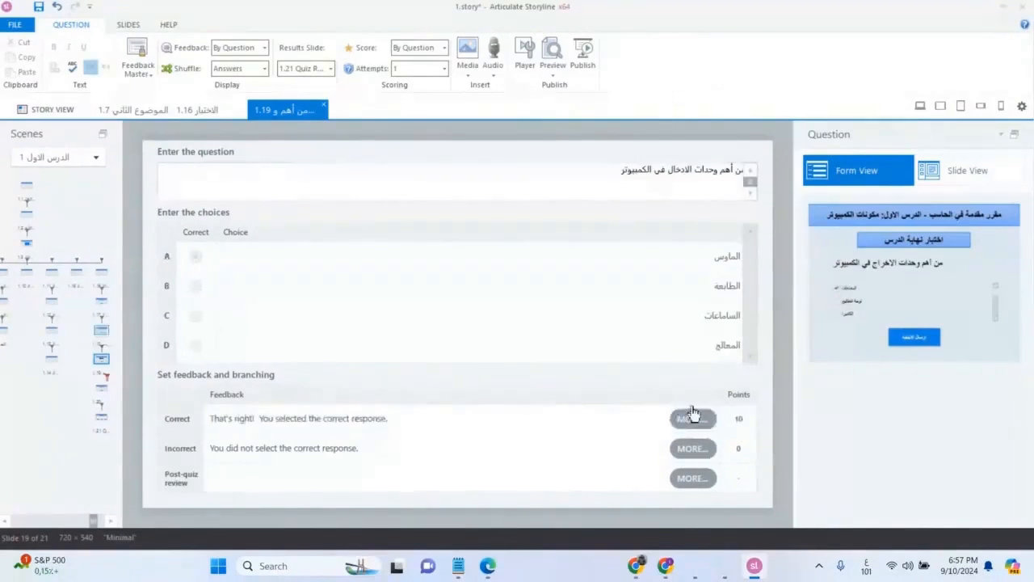
click(739, 420)
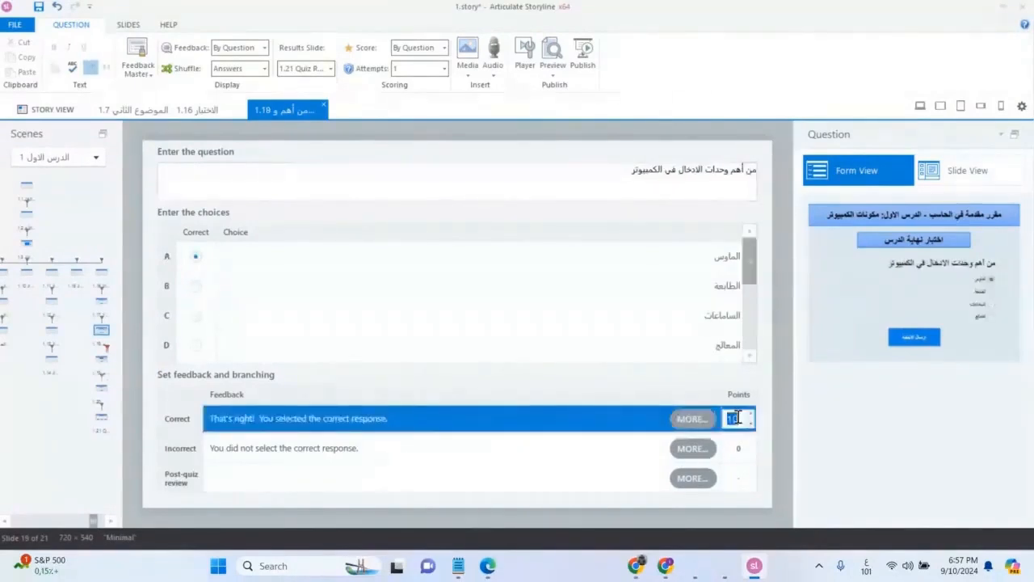
text(1)
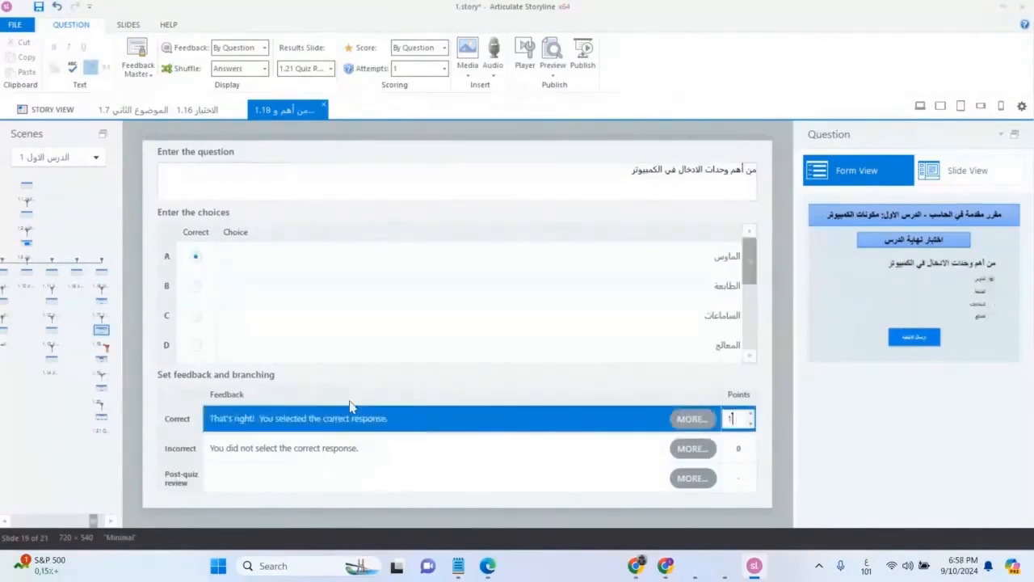
Set the correct-response points to 1 for the true/false question on slide 1.17
click(102, 303)
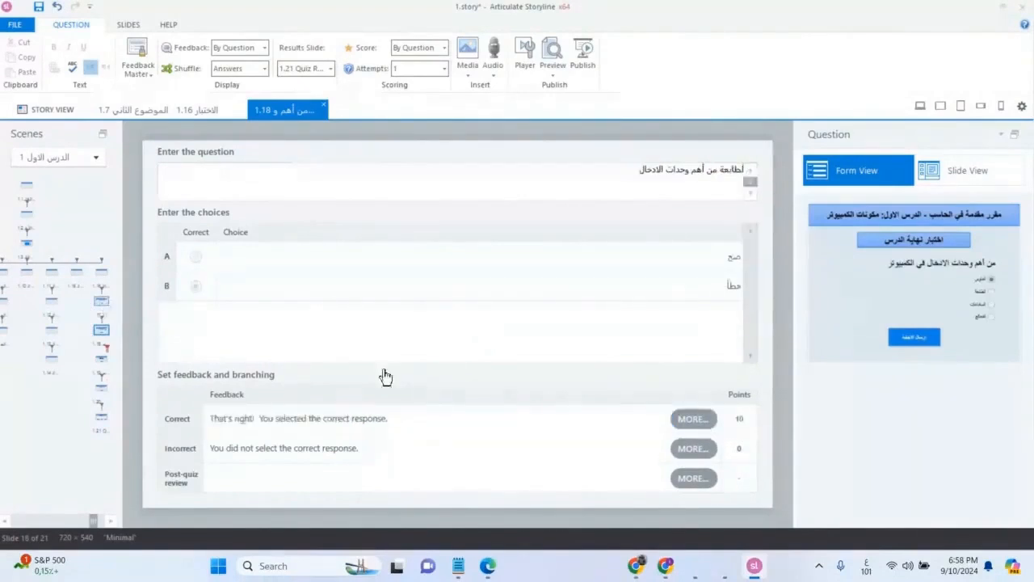
click(739, 419)
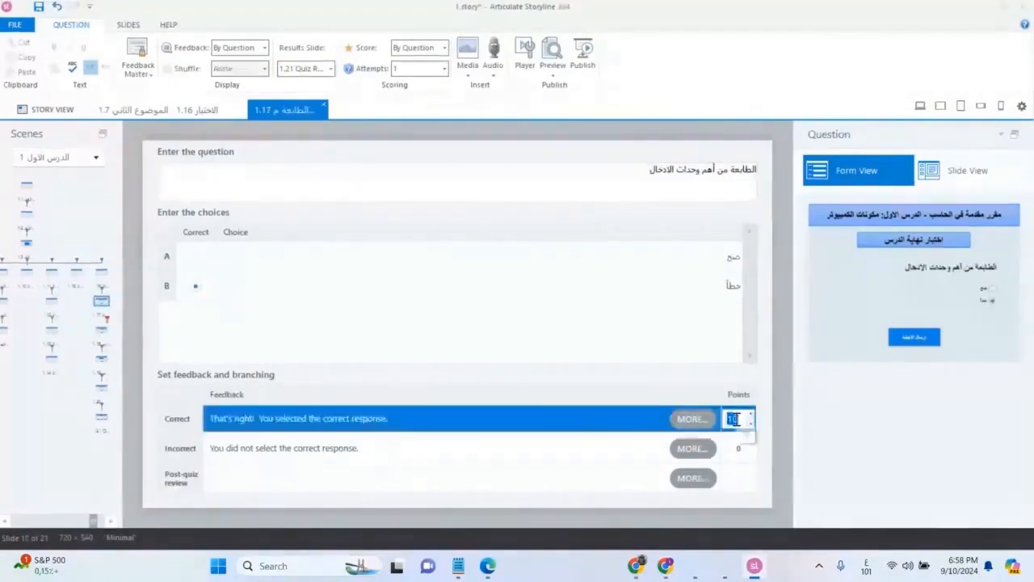
text(1)
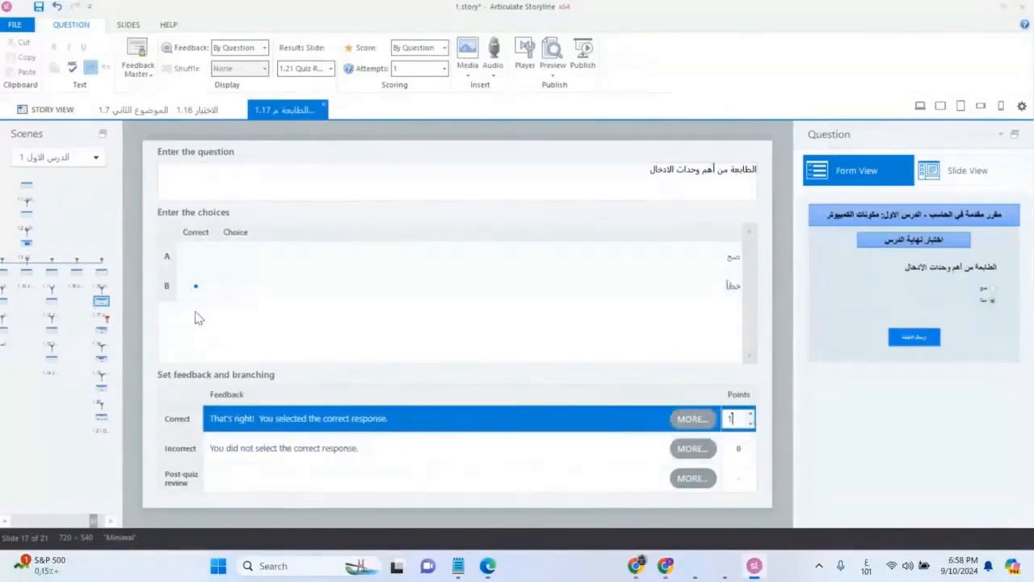
Check the correct-response points on slides 1.18 and 1.19, and open the matching question on slide 1.20
click(102, 339)
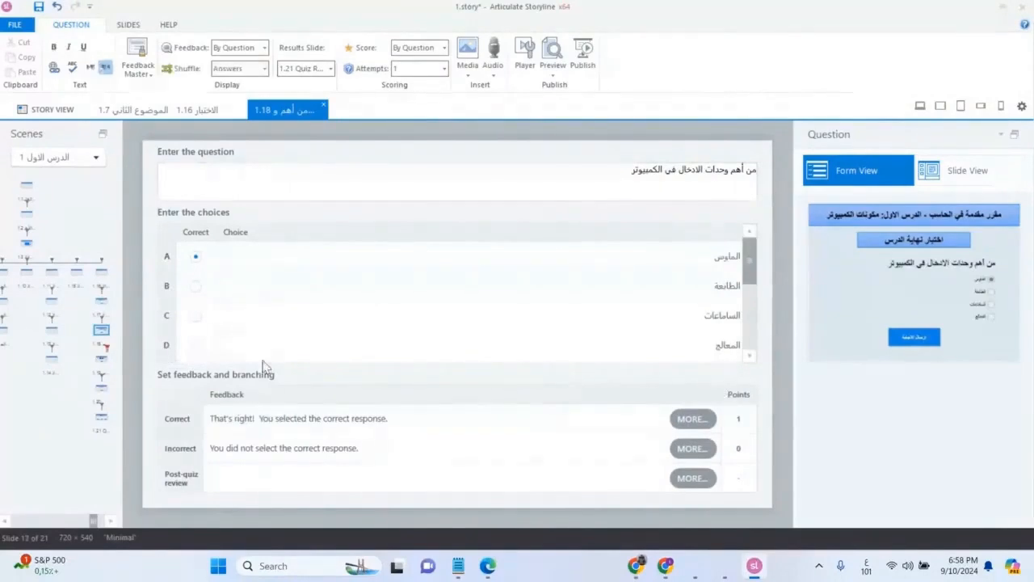
click(102, 358)
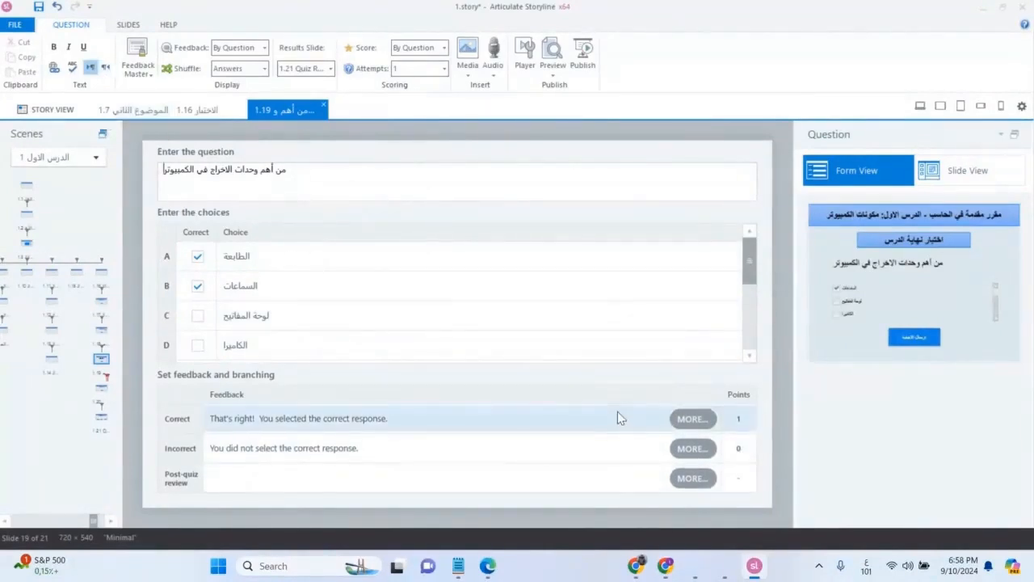
click(101, 388)
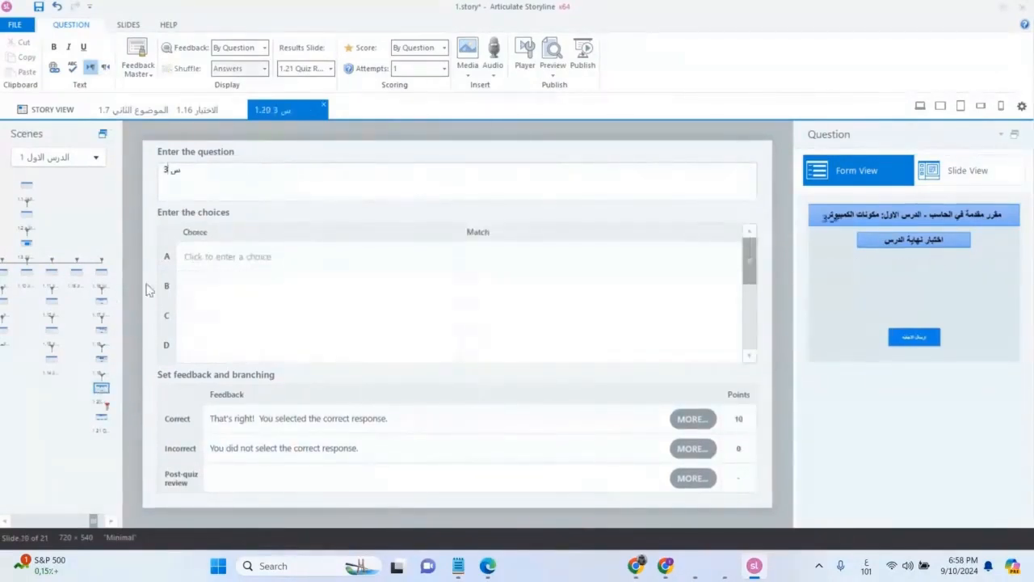
Replace the matching question's text on slide 1.20 with "وصل للاجابة الصحيحة بين العمودين"
click(180, 167)
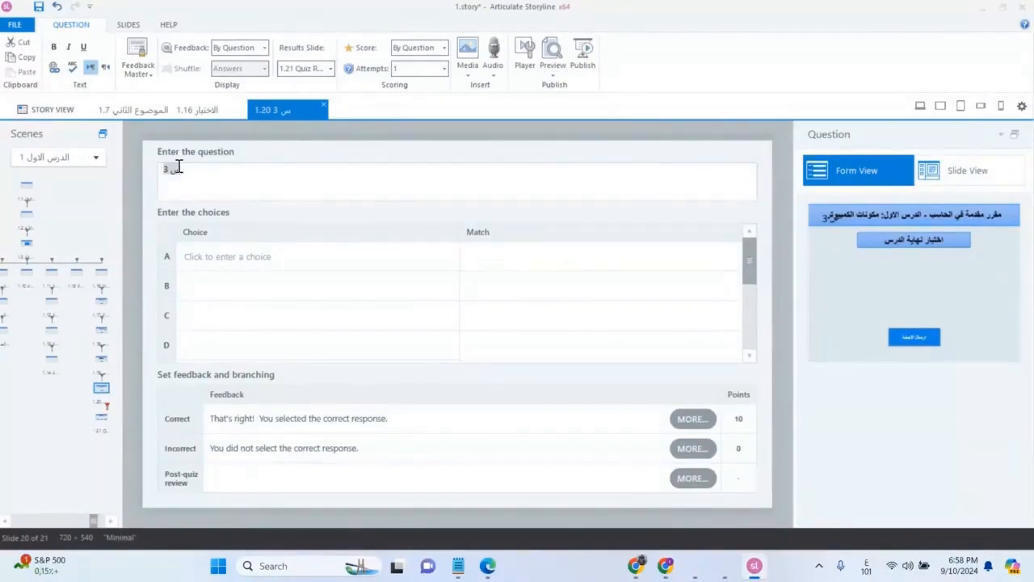
text(صل)
click(223, 256)
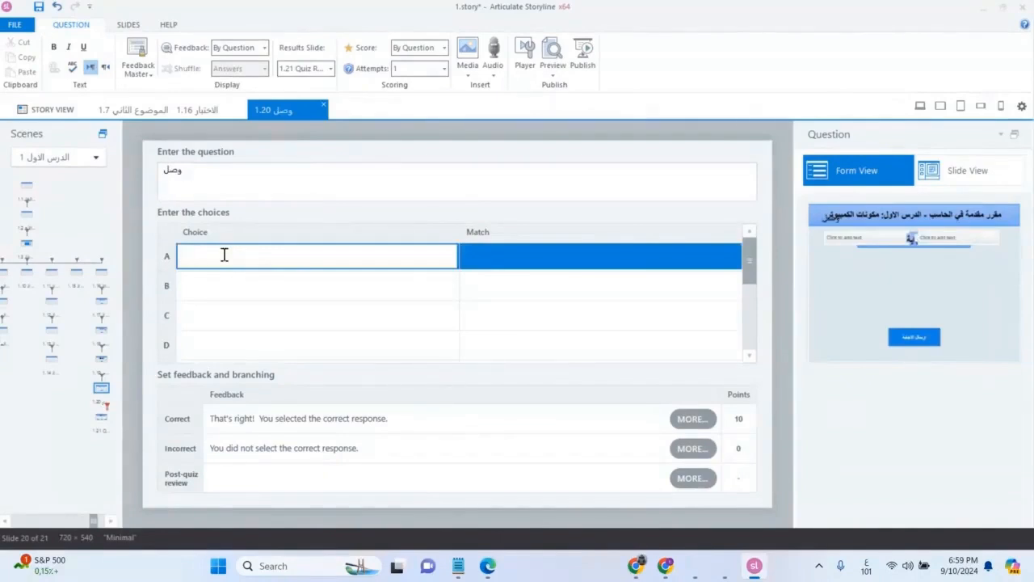
click(212, 178)
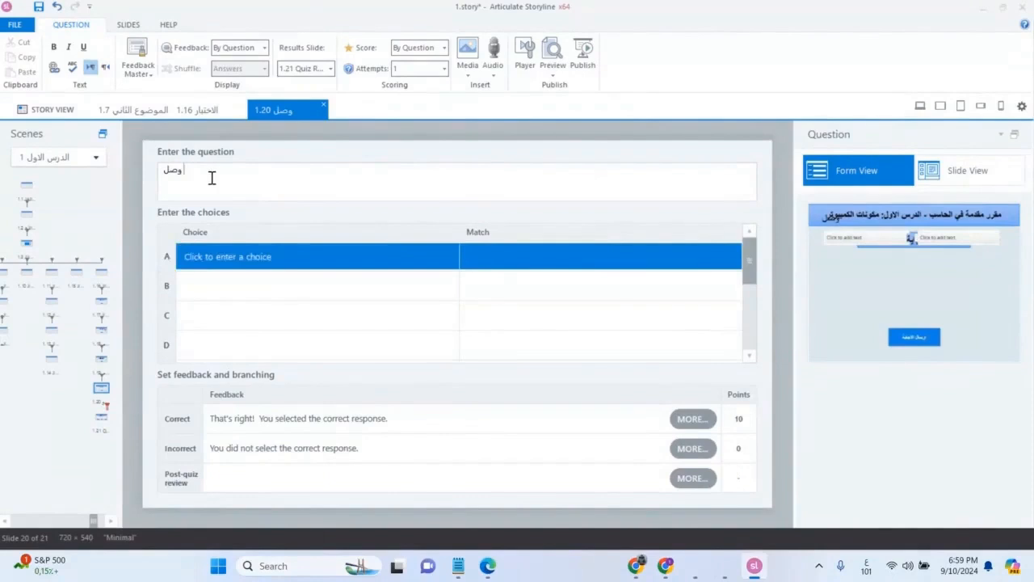
text(بين)
key(BackSpace)
key(BackSpace)
key(BackSpace)
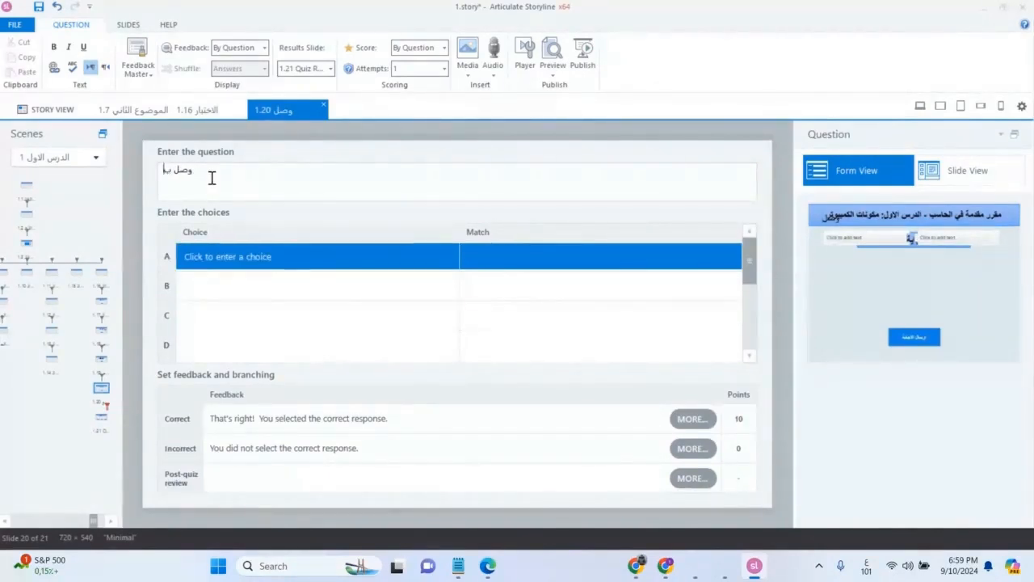
text(للاجابة)
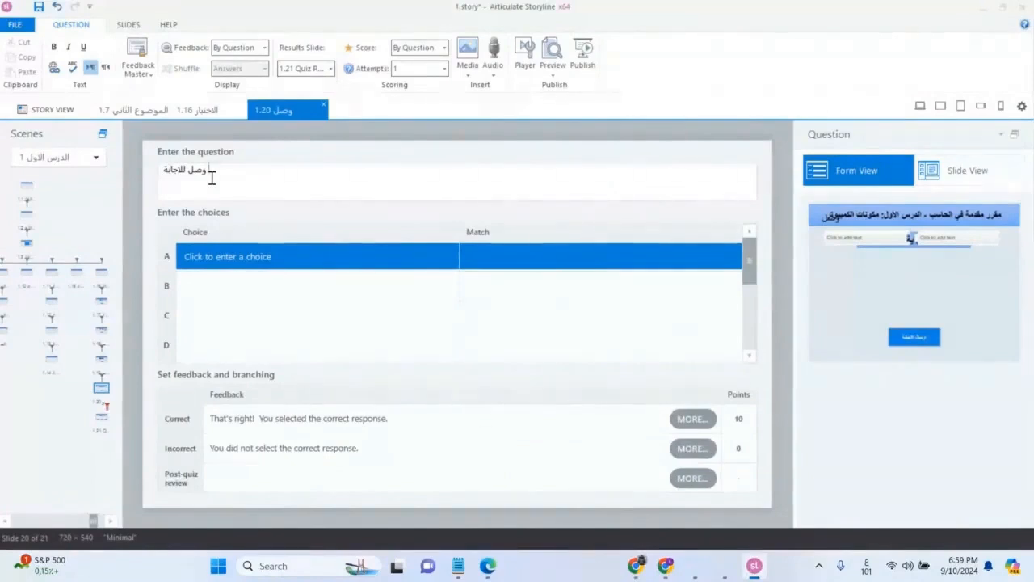
text( الص)
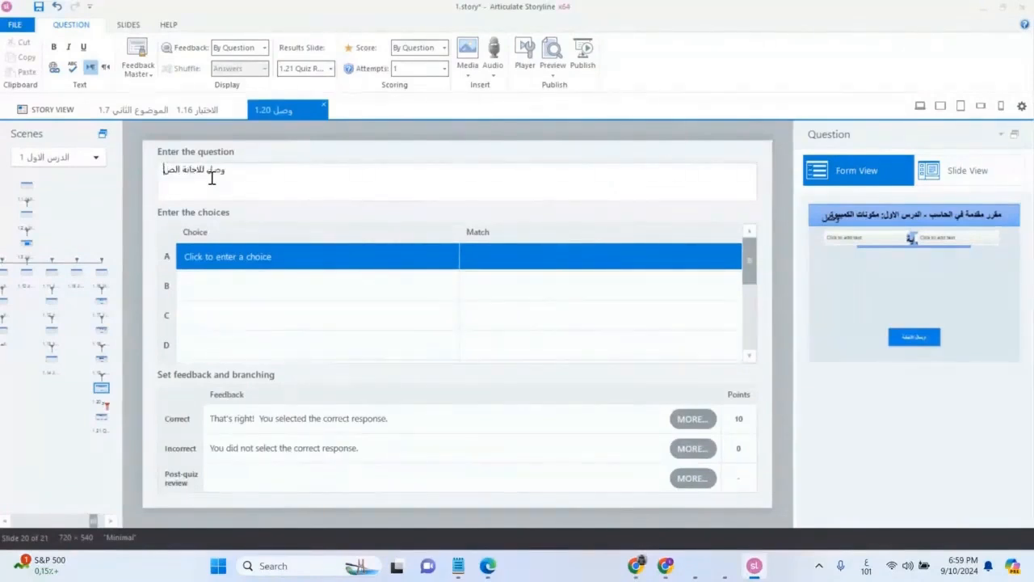
text(حيحة بين العمودين)
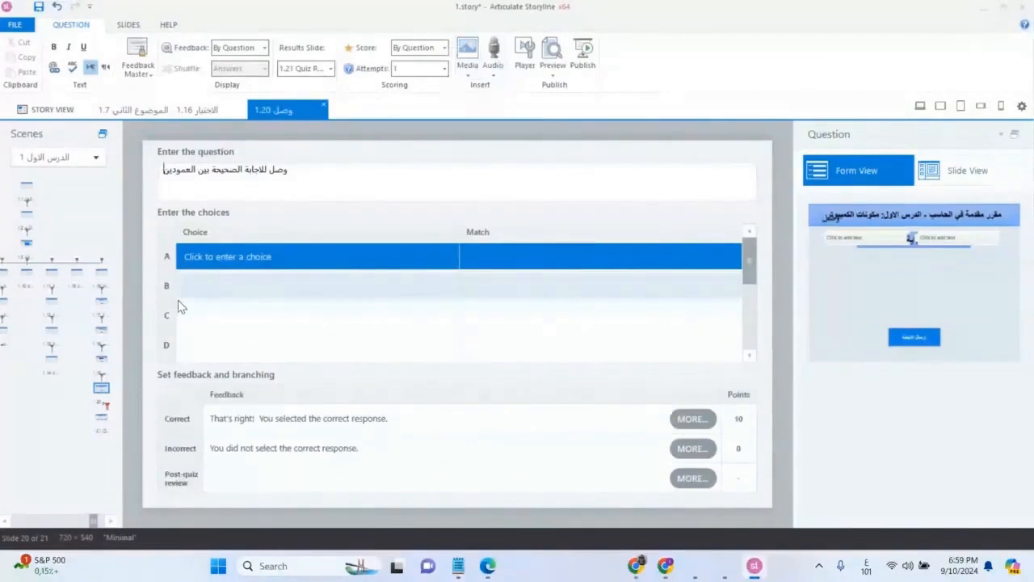
Enter "لوحة المفاتيح" as choice A and "وحدات ادخال" as its match
click(236, 288)
click(212, 258)
text(روحة)
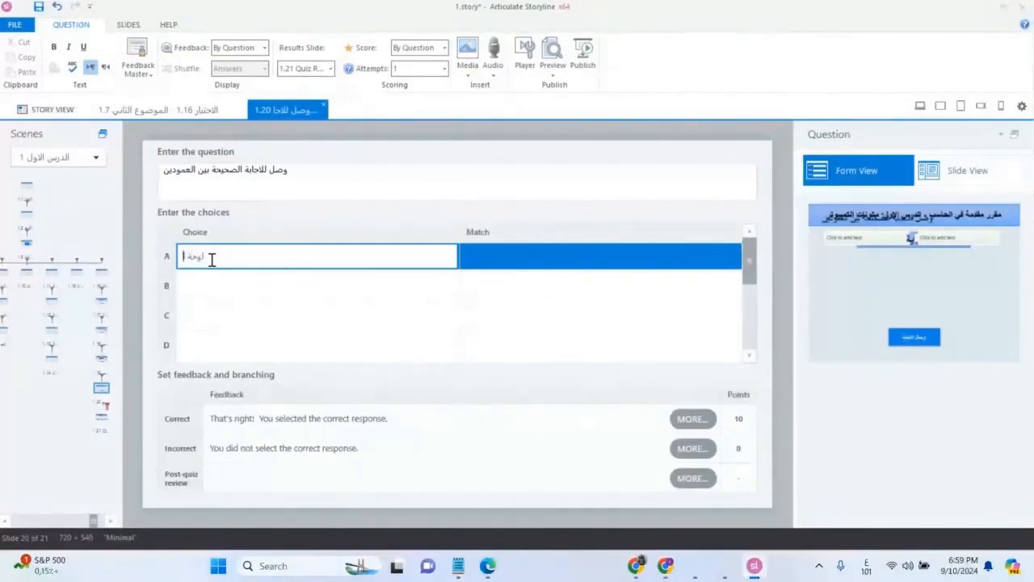
text( المفاتيح)
click(599, 257)
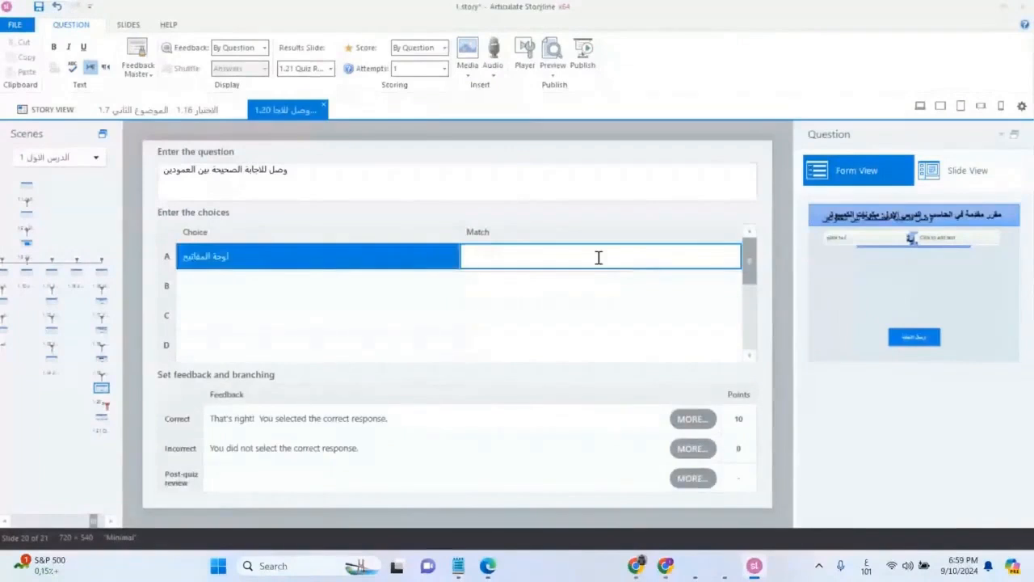
text(وحدات ادخال)
Fill in row B with the choice "الطابعة" and the match "وحدات اخراج"
click(388, 289)
text(الطابعه)
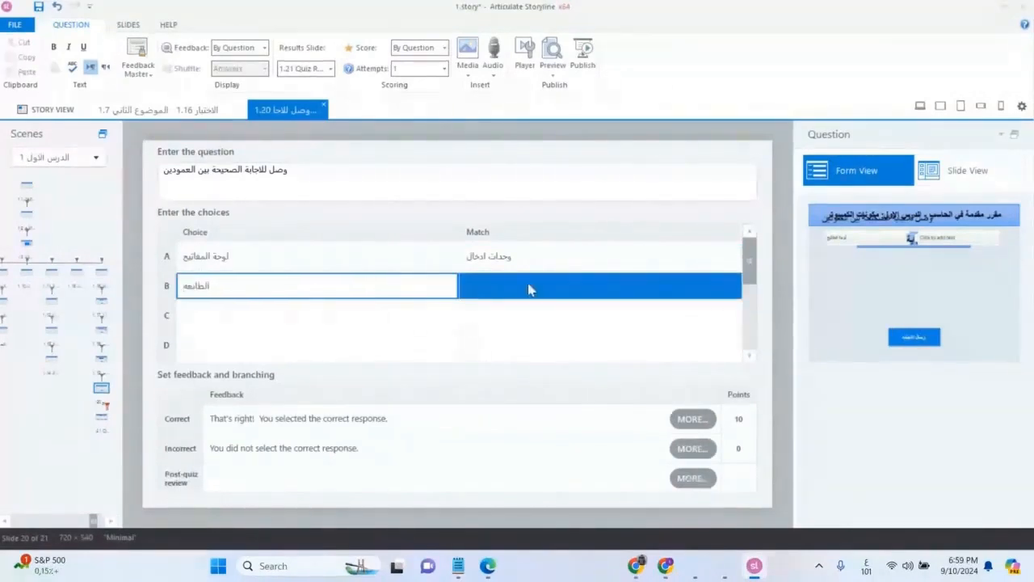
click(528, 285)
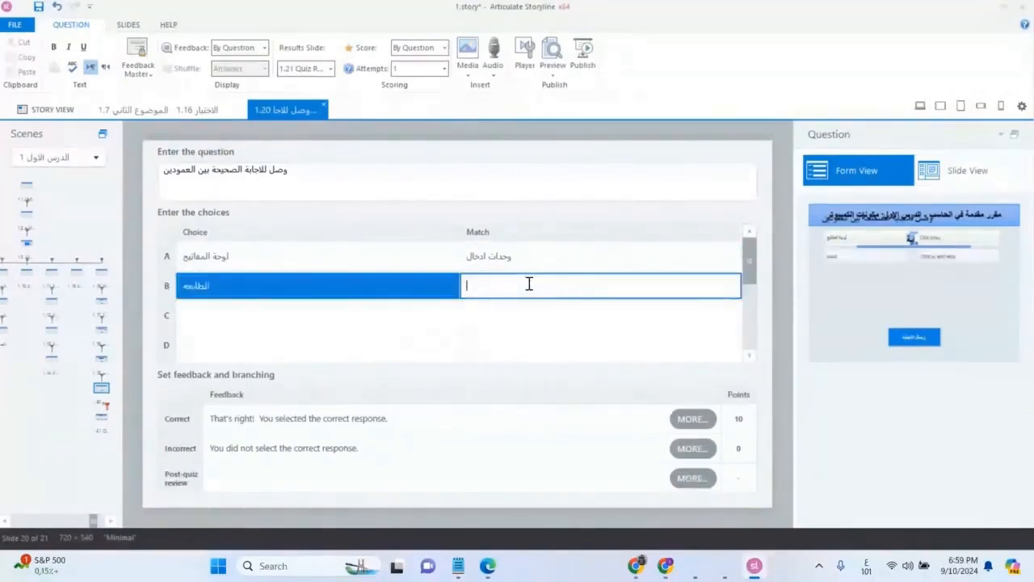
text(وحدات)
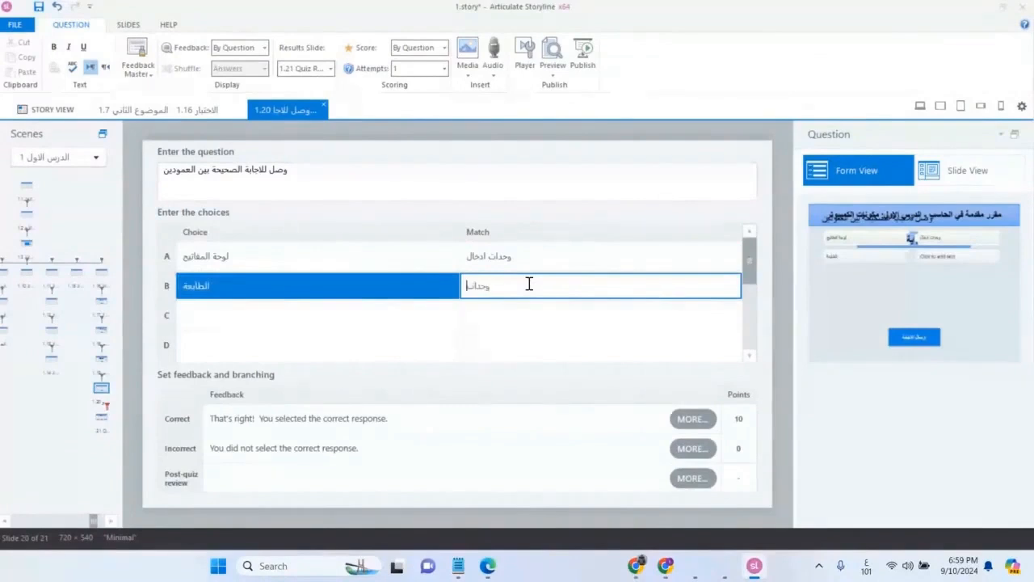
text( اخراج)
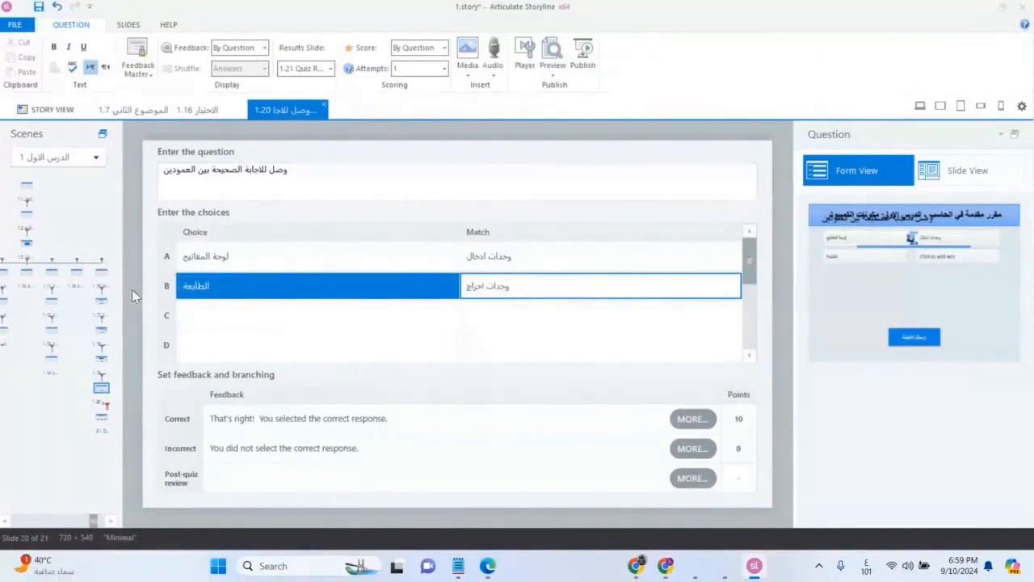
Add choice C "المعالج" matched with "المسؤل عن الحساب والمنطق"
click(209, 312)
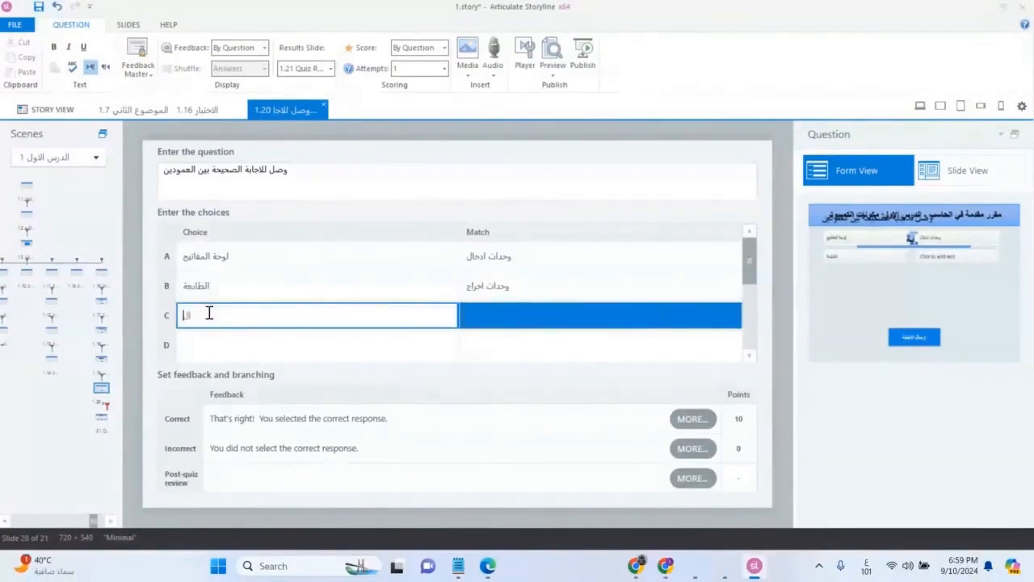
text(المعالج)
click(481, 315)
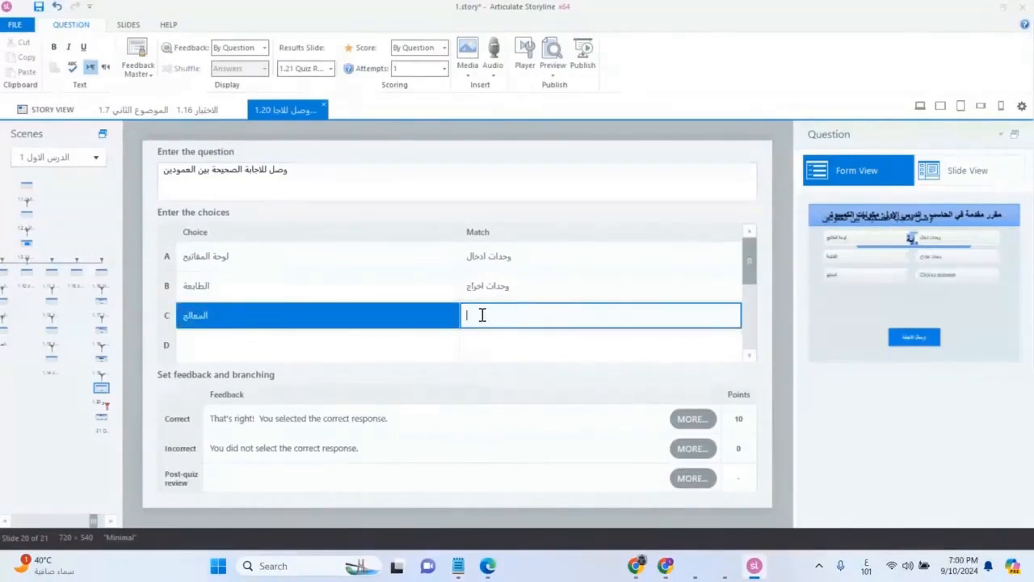
text(وحد)
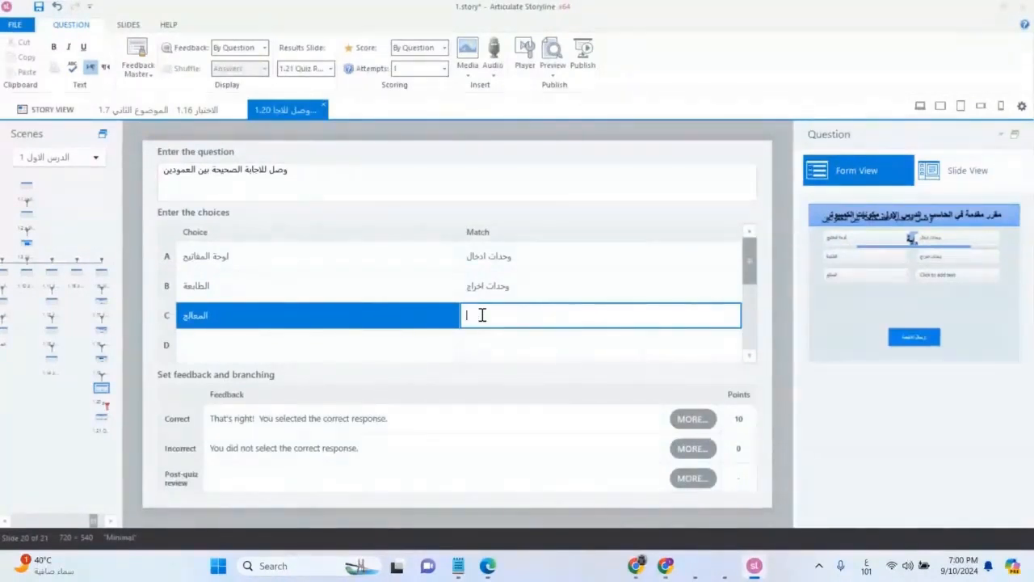
text(مسؤل عن الحساب والمنطق)
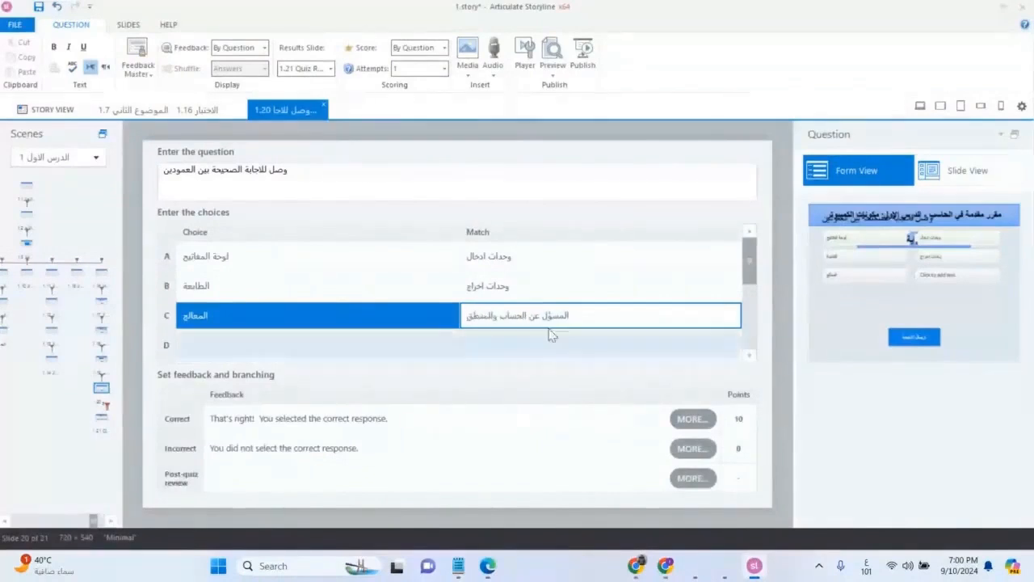
Enter choice D "الذاكرة" with the match "وهي نوعين مؤقته و دائمة"
click(365, 349)
text(الذاكرة)
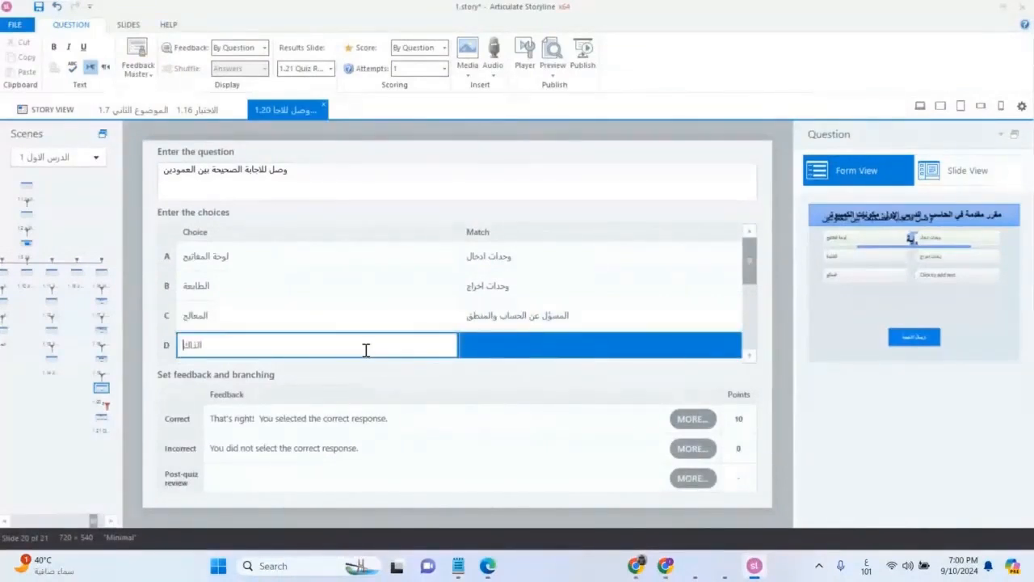
click(478, 352)
text(وهي نوعين )
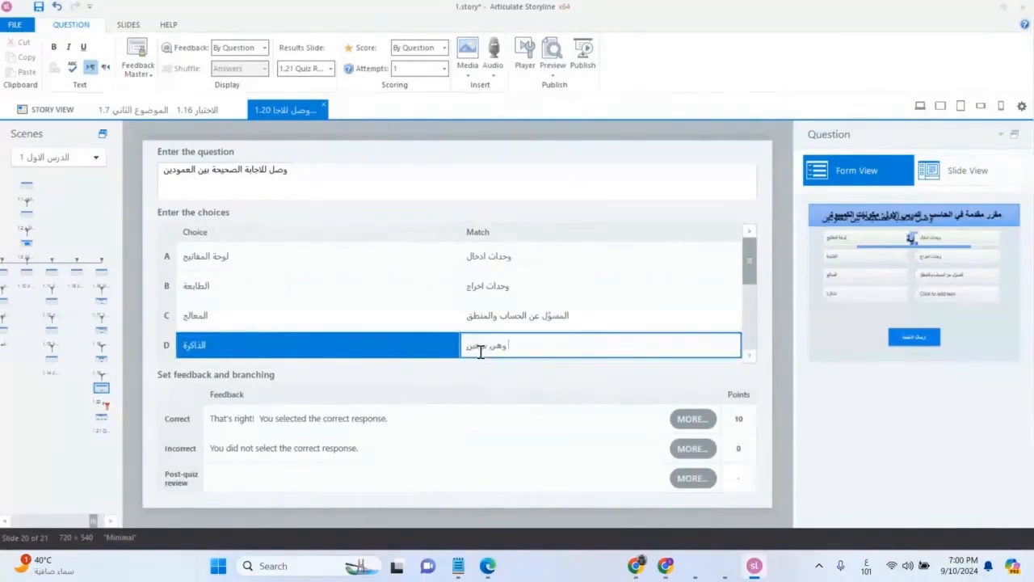
text(مؤقتة ودائ)
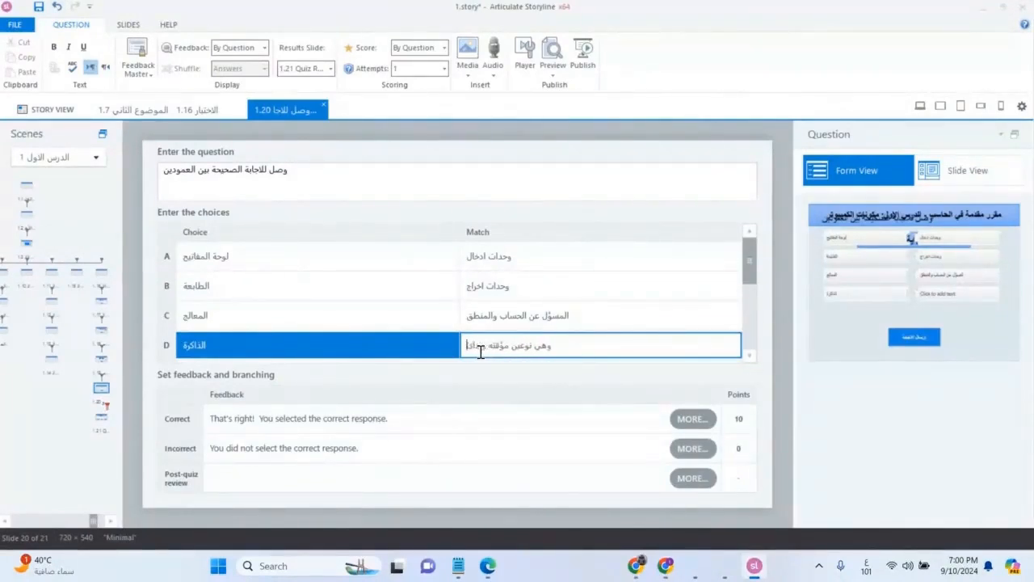
text(مة)
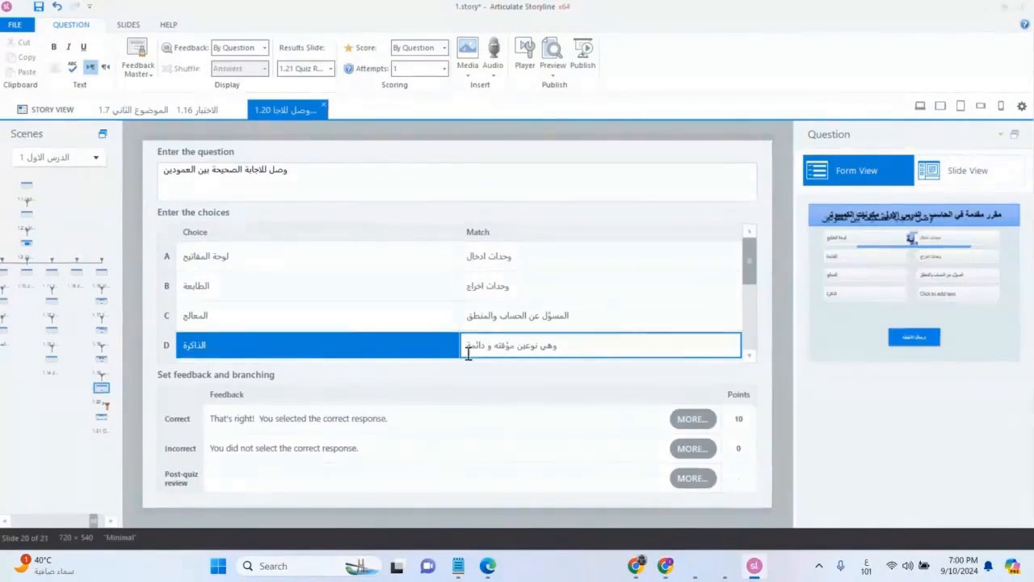
In choice D's match, replace "مؤقته" with "RAM" and "دائمة" with "ROM"
double_click(502, 346)
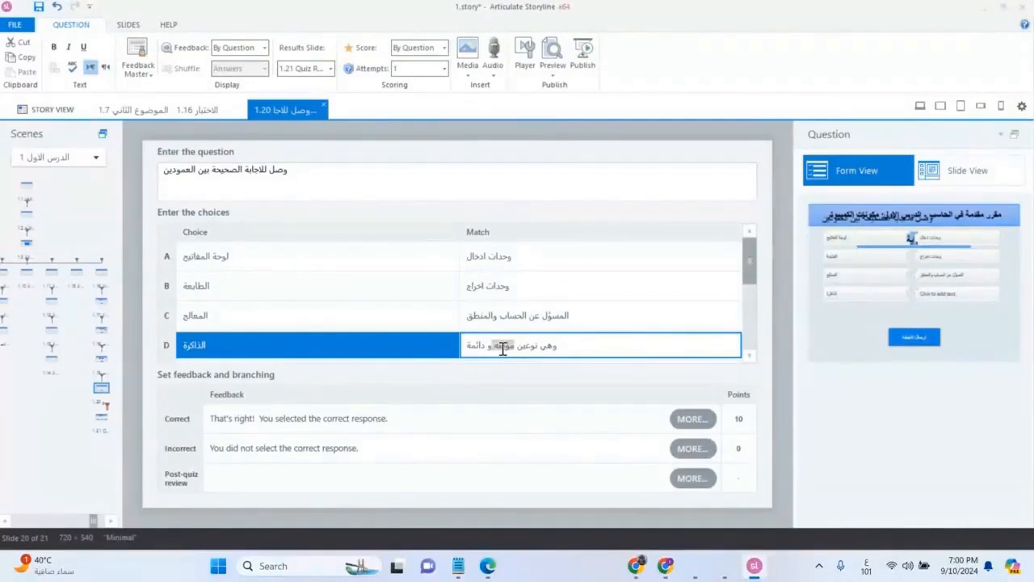
click(487, 346)
text(و)
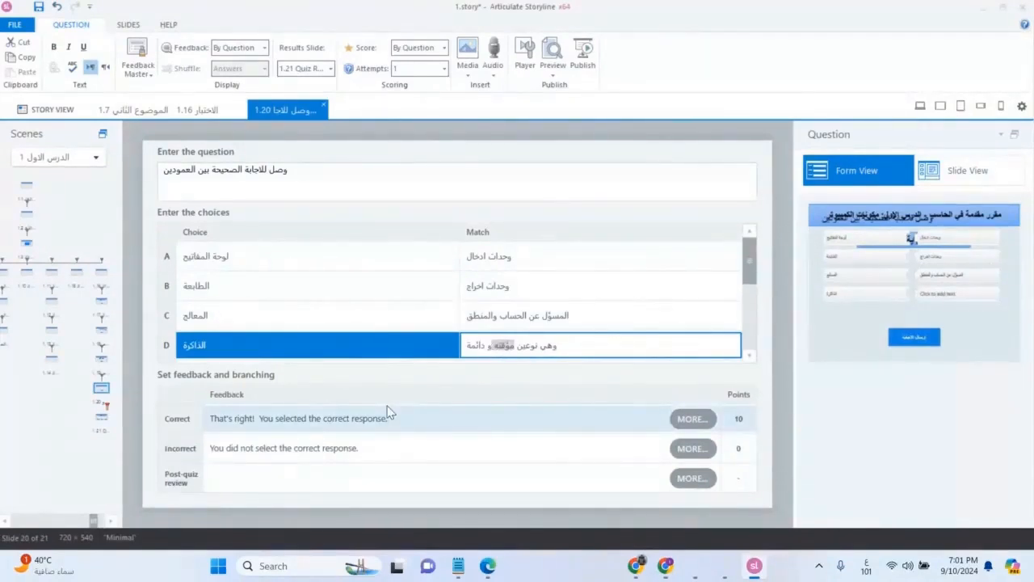
key(alt+shift)
key(BackSpace)
text(R)
text(AM)
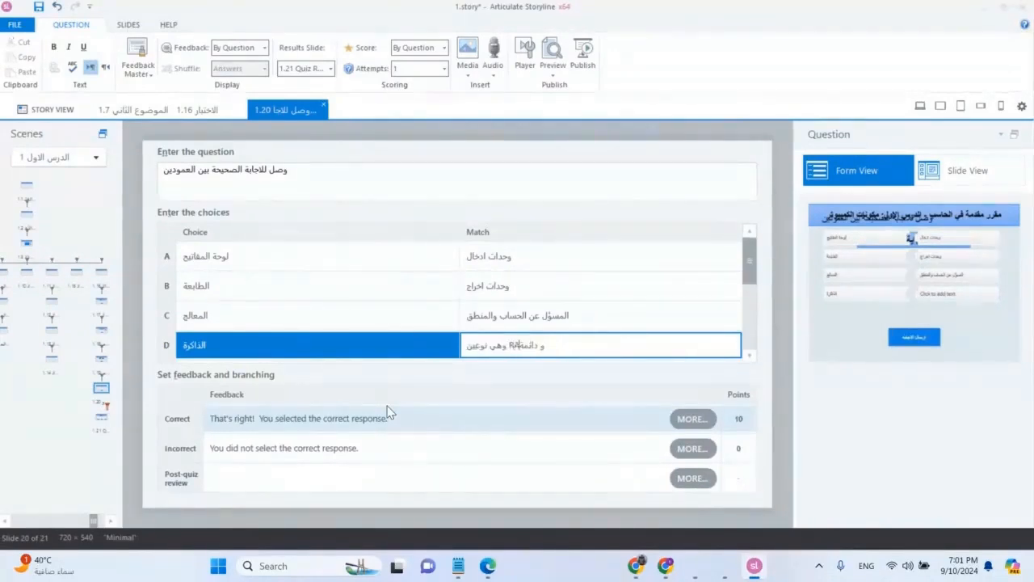
key(alt+shift)
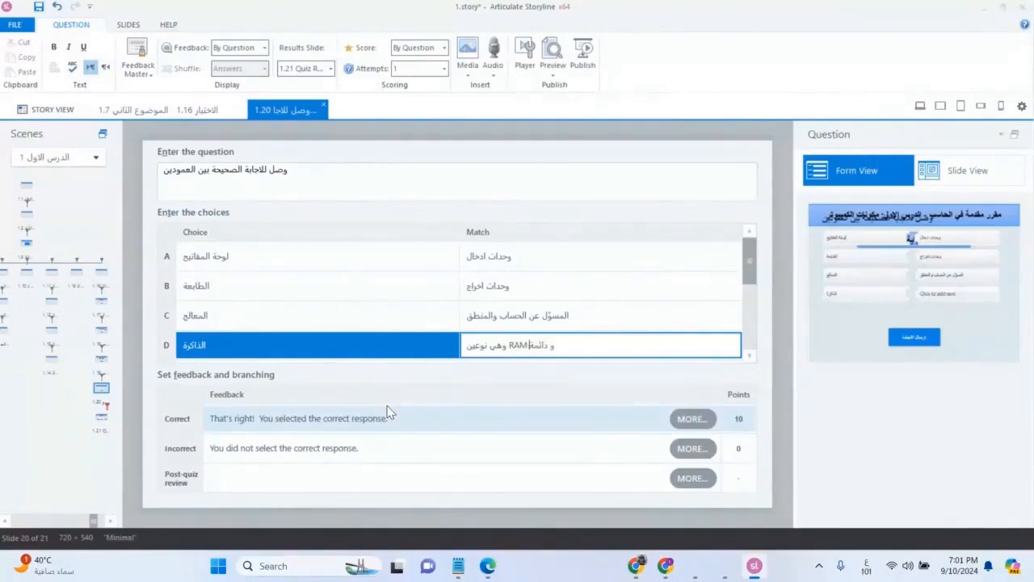
double_click(541, 345)
key(BackSpace)
key(alt+shift)
text(R)
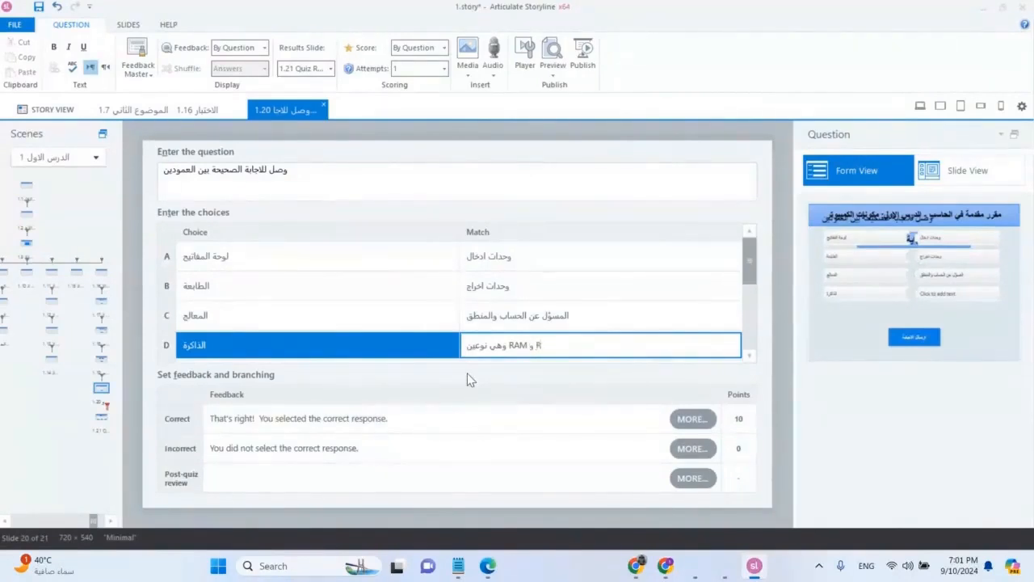
text(OM)
Set the text direction of the match entries in rows A to D to right-to-left
click(105, 66)
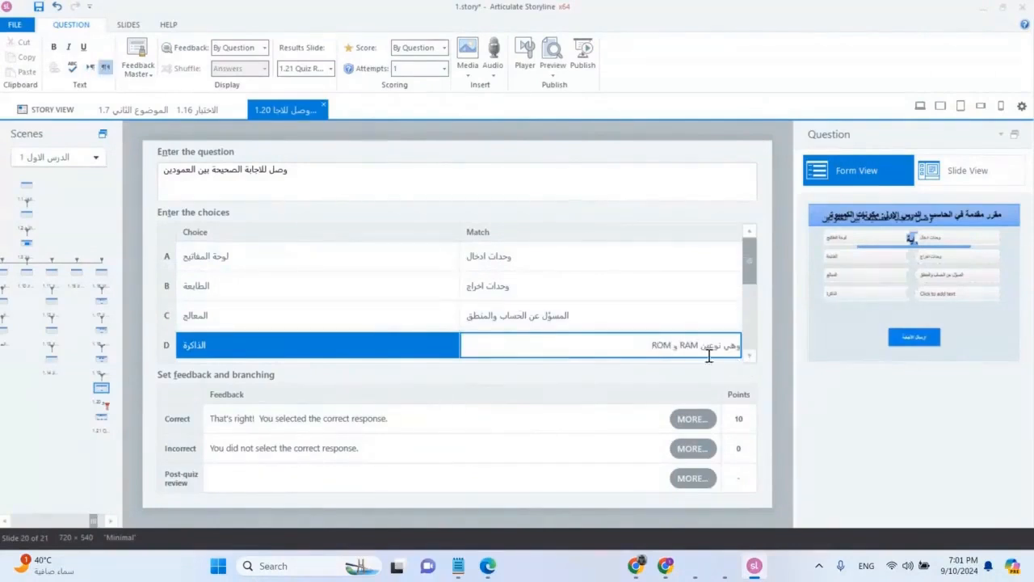
click(511, 317)
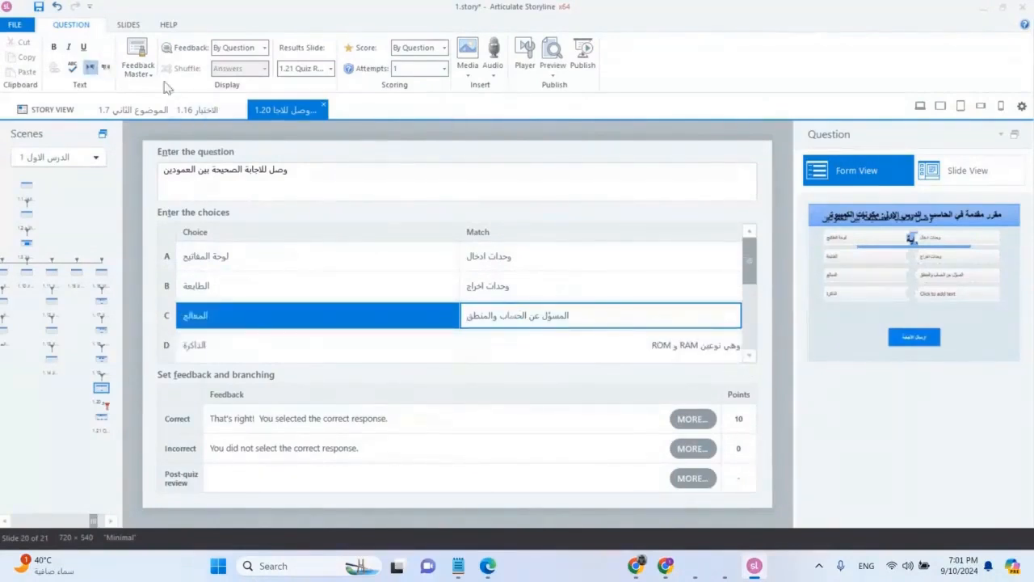
click(105, 66)
click(473, 286)
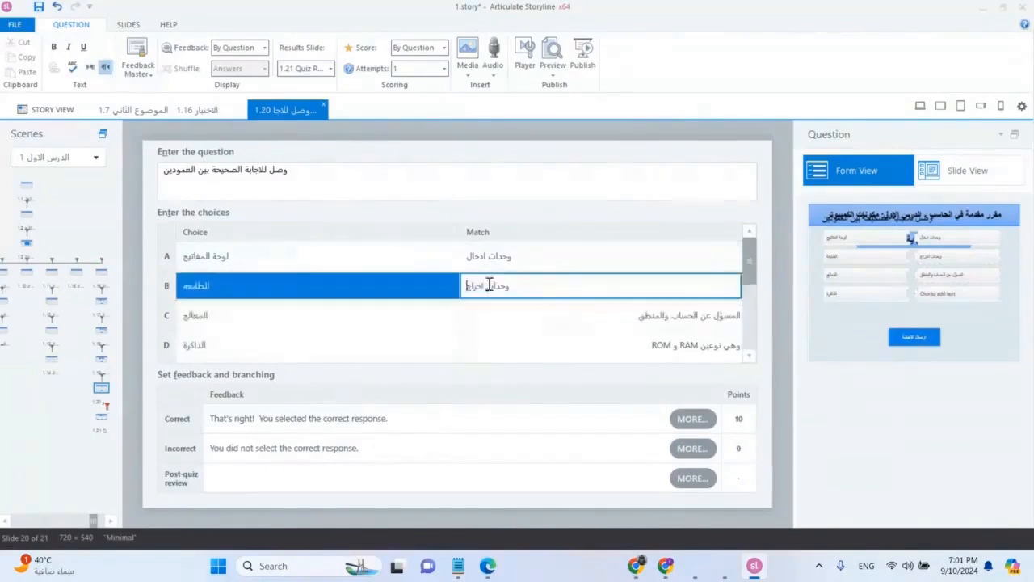
click(105, 68)
click(616, 259)
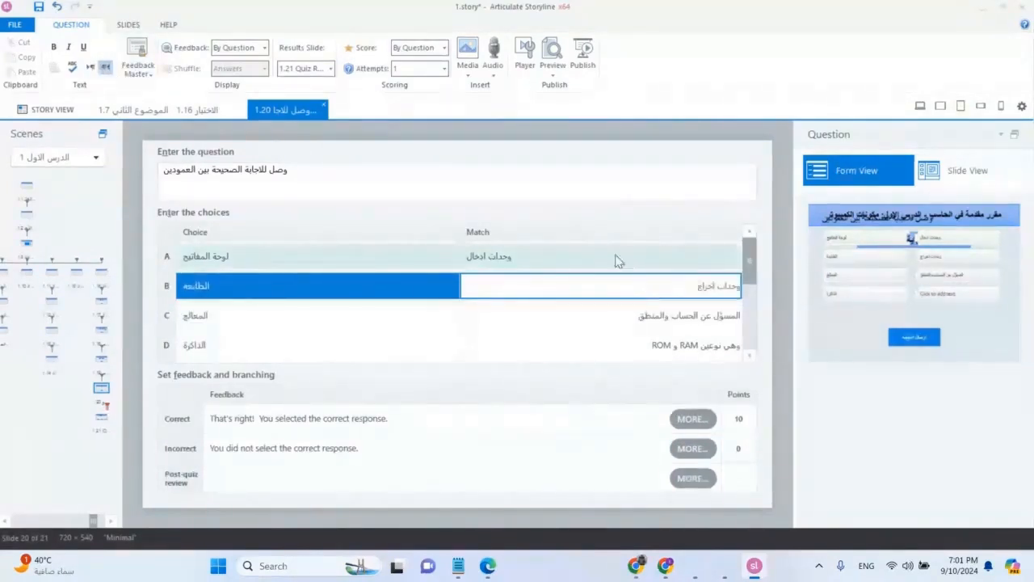
click(106, 68)
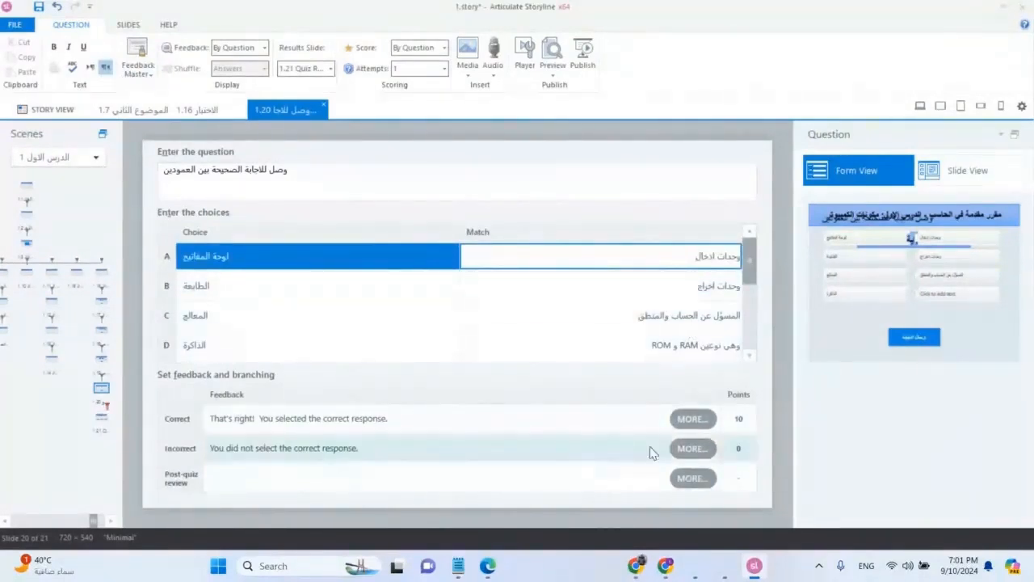
Set the matching question's correct-response points to 1 and open the quiz results slide 1.21
click(734, 420)
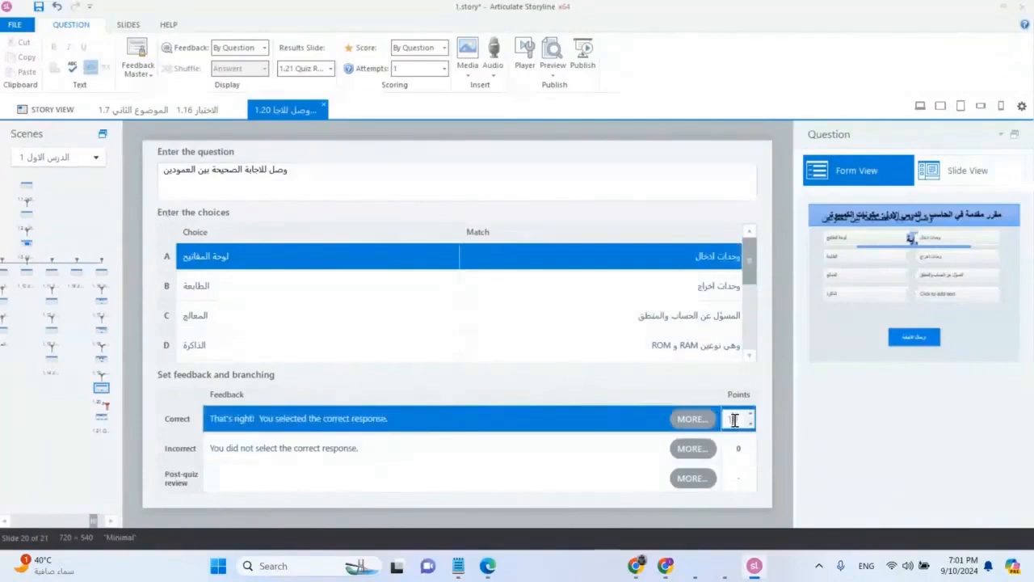
double_click(737, 418)
text(1)
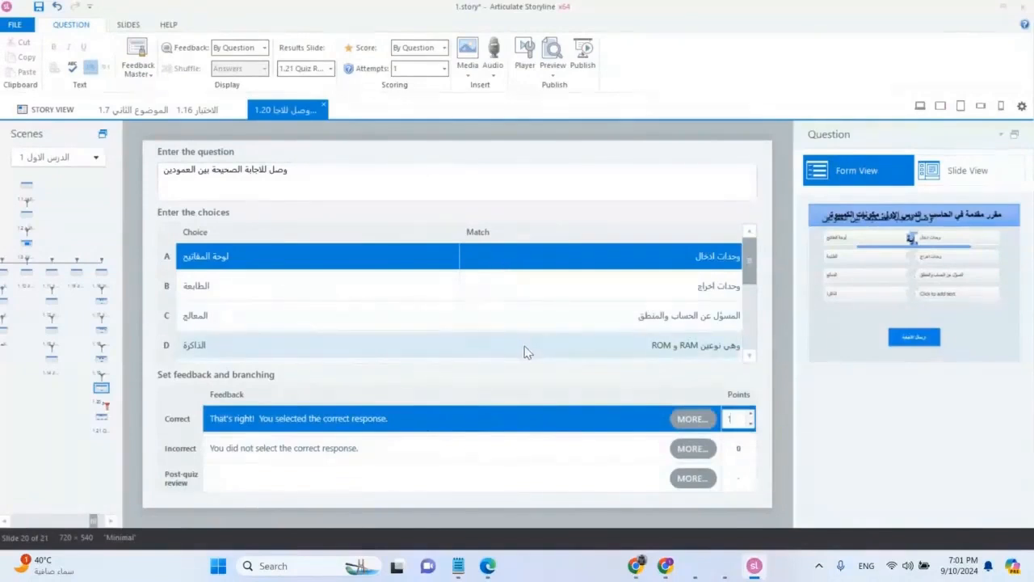
scroll(527, 351, down, 1)
scroll(530, 356, down, 1)
scroll(531, 359, up, 2)
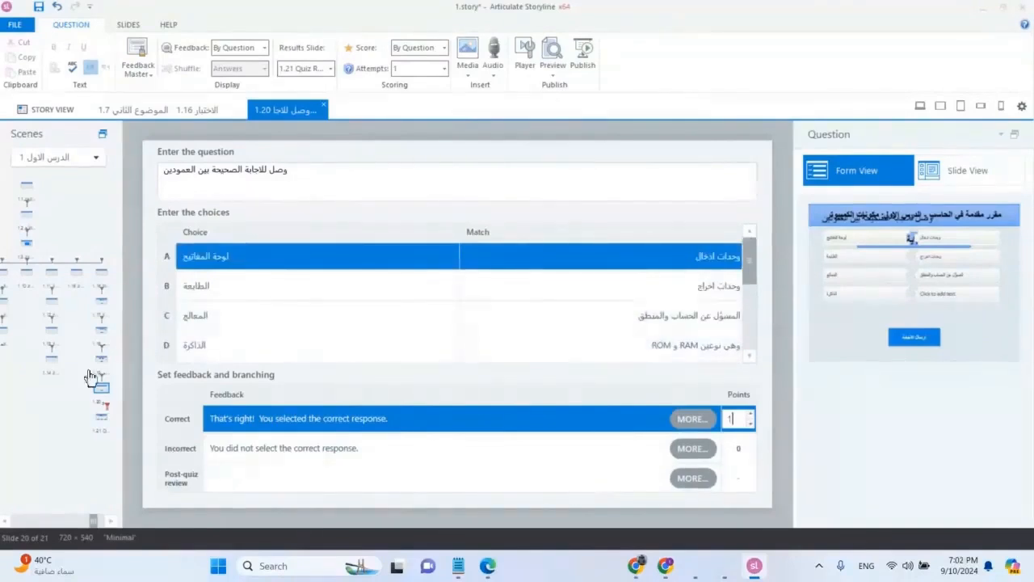
click(101, 416)
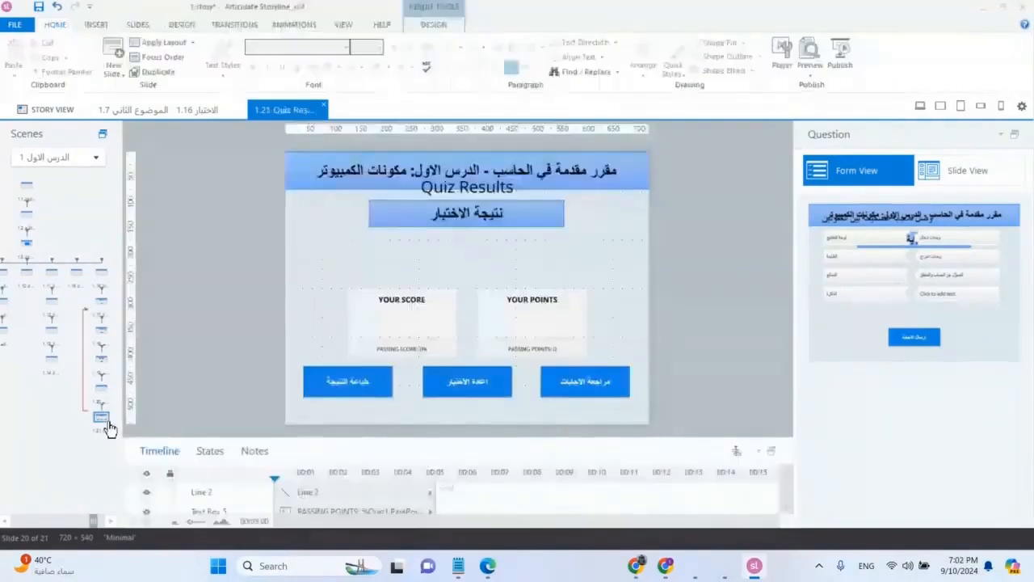
Delete the "Quiz Results" title overlapping the banner and move the score and points boxes up between the heading and the three buttons
click(504, 193)
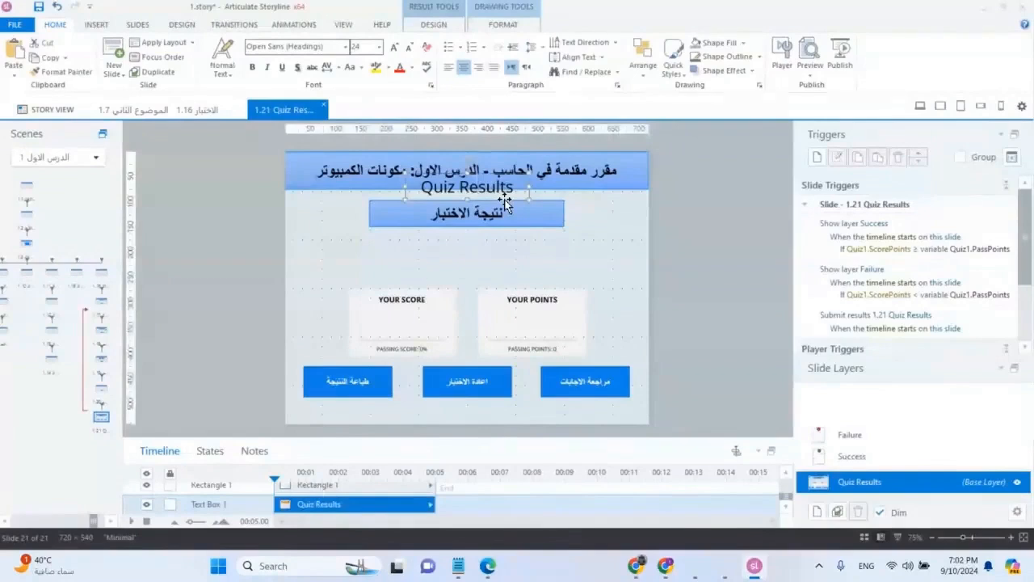
key(Delete)
click(502, 322)
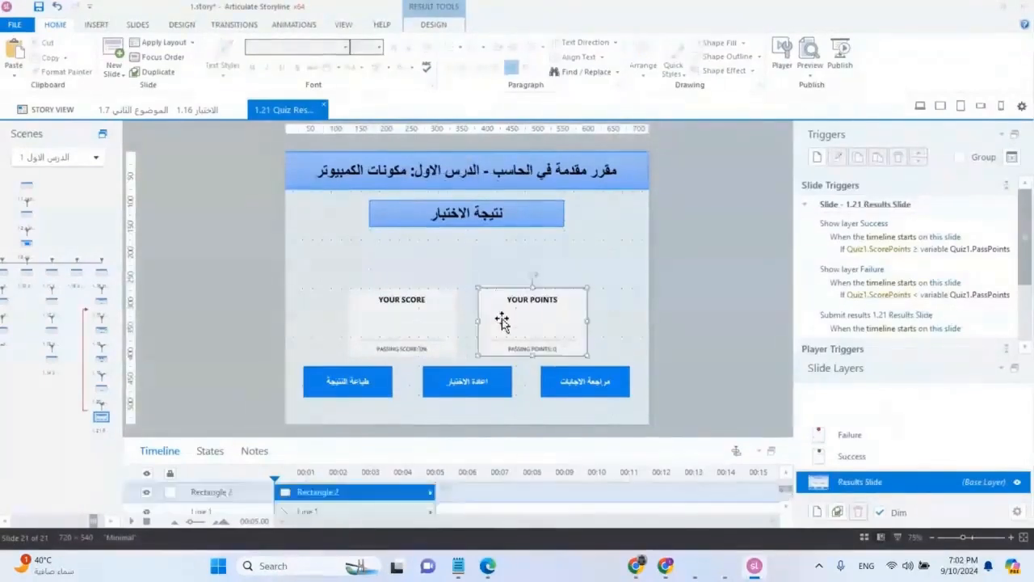
mouse_move(628, 264)
mouse_down()
mouse_move(350, 321)
mouse_move(318, 374)
mouse_up()
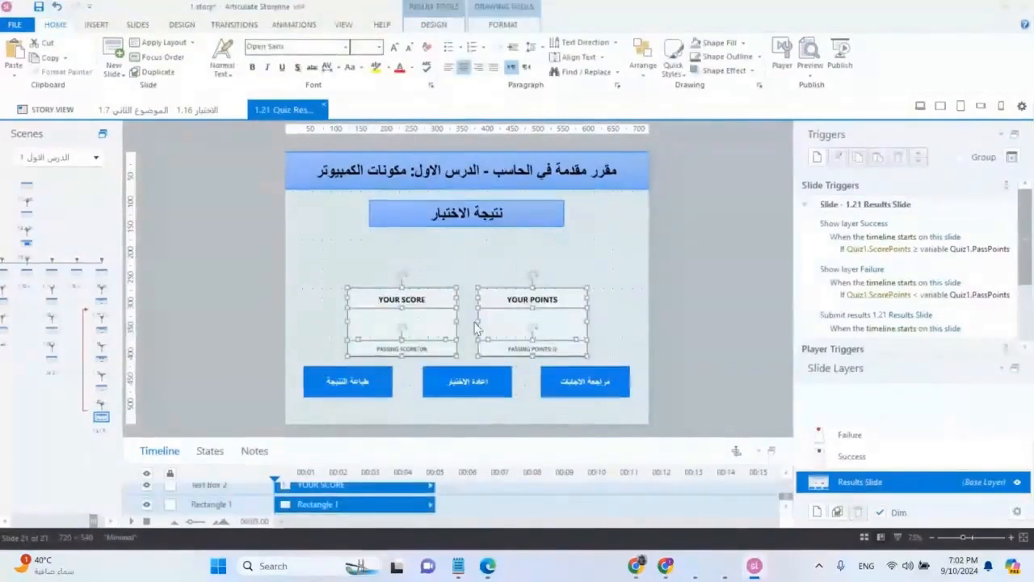
drag(477, 331, 480, 300)
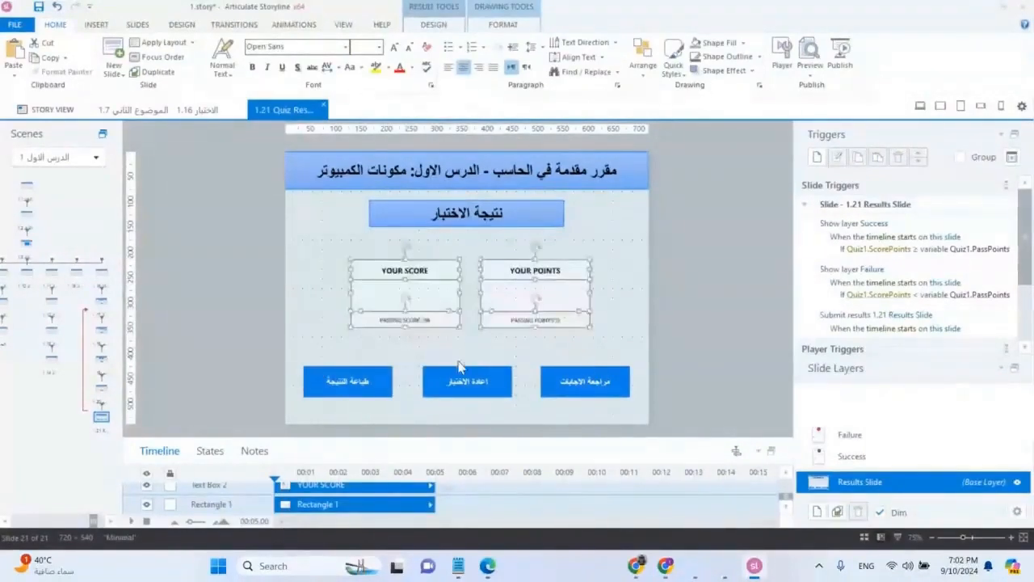
key(Down)
key(Down)
key(Down)
key(Down)
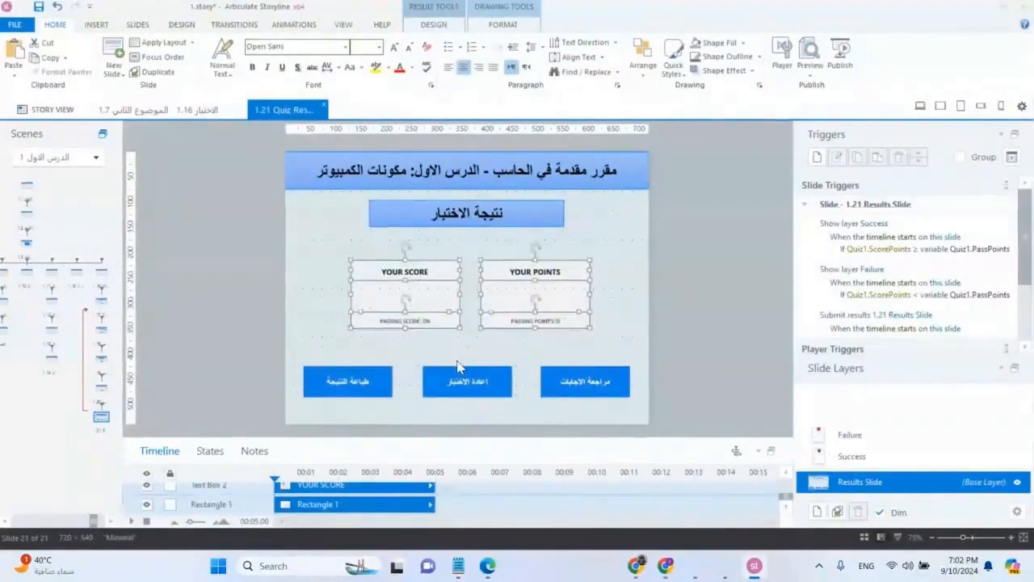
key(Down)
key(Down)
key(Down)
key(Down)
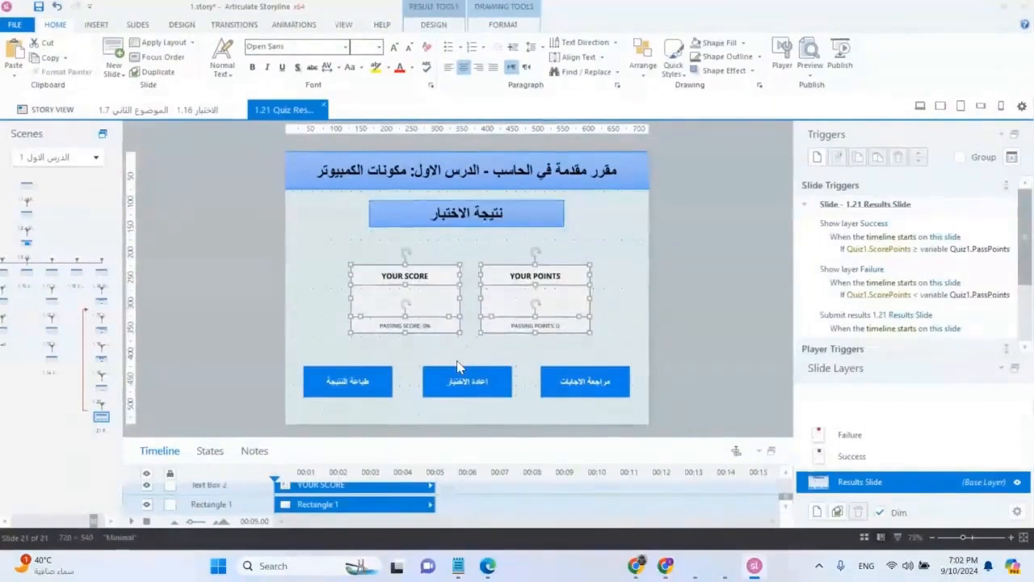
key(Down)
key(Down)
key(Down)
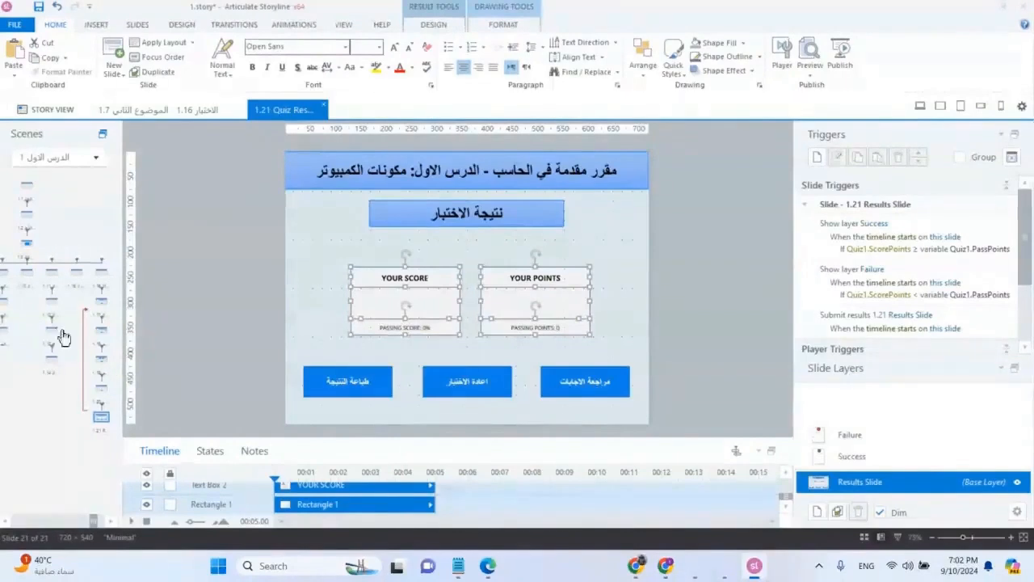
On multiple-response slide 1.19, stretch the answer choices box upward and slightly downward so that all four choices fit without scrolling
click(101, 306)
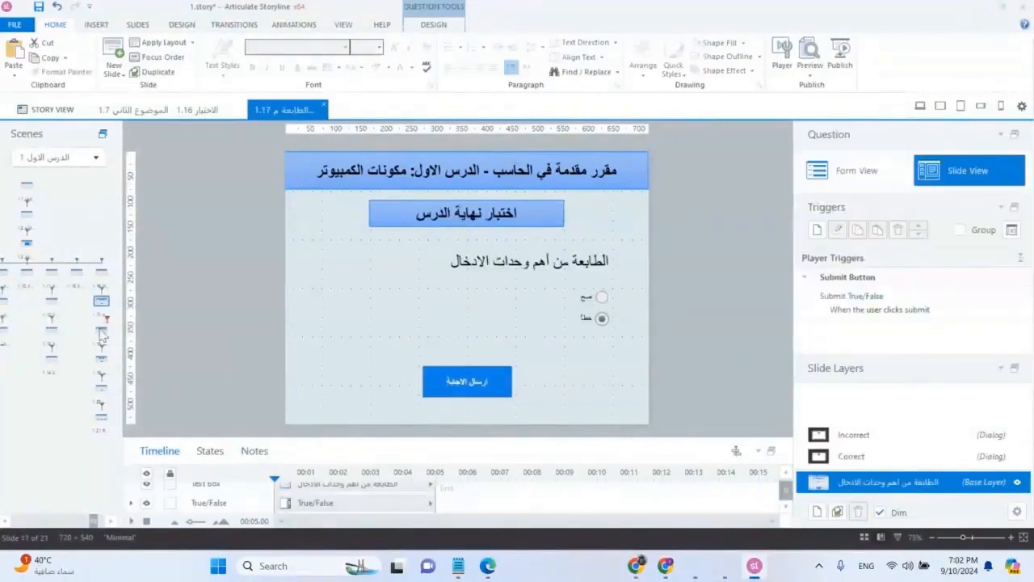
click(101, 338)
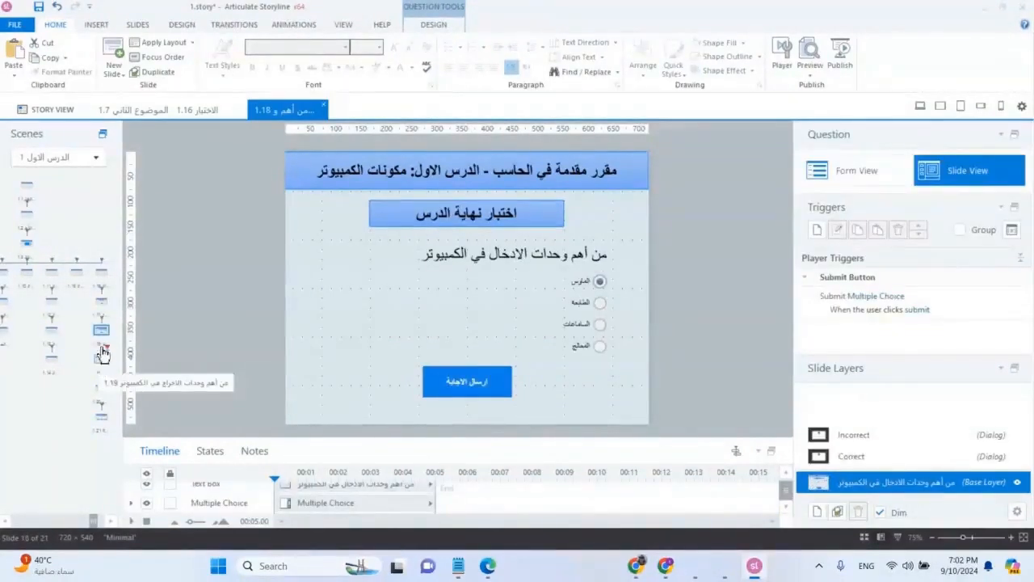
click(101, 302)
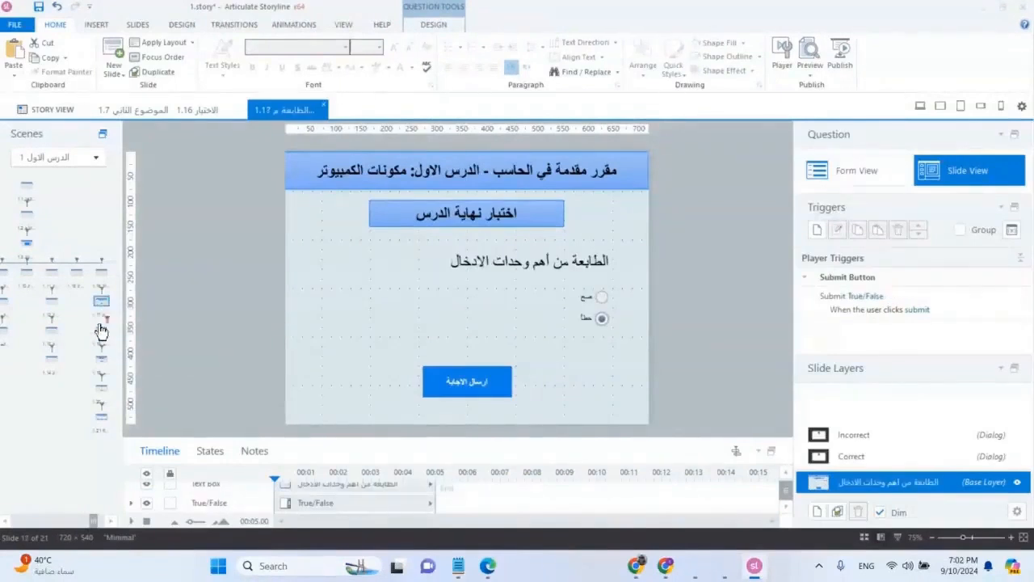
click(101, 339)
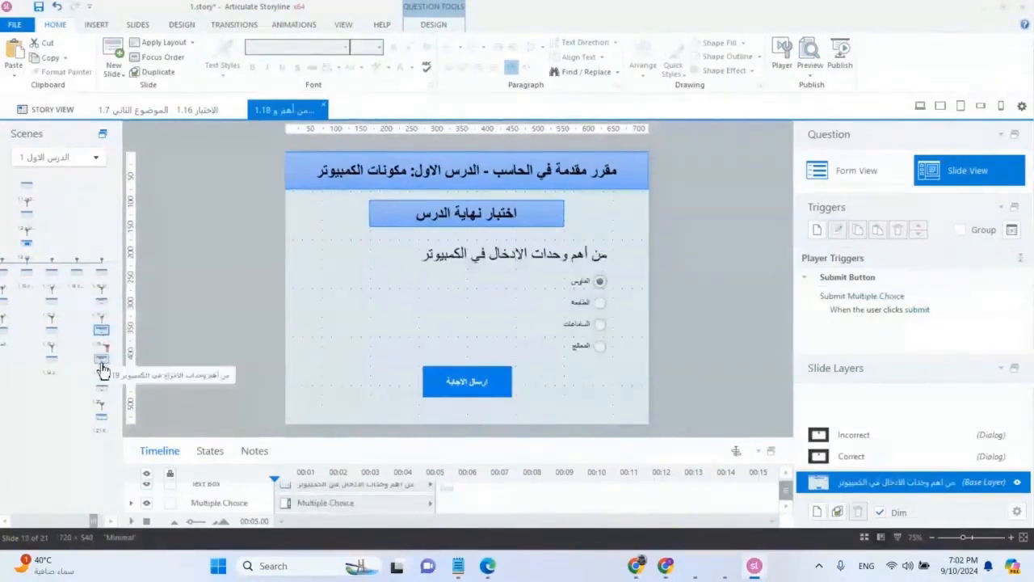
click(101, 363)
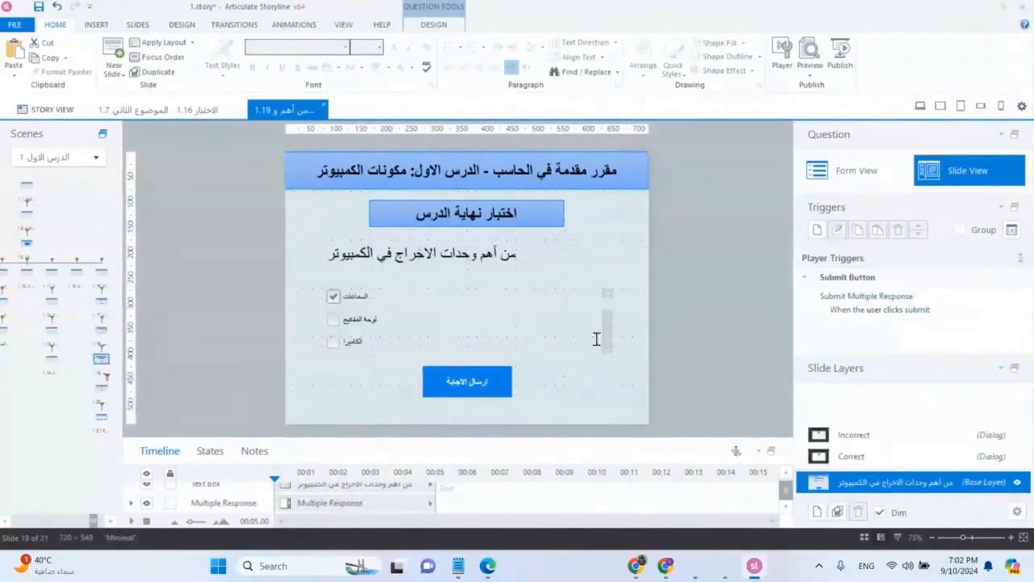
drag(608, 332, 610, 306)
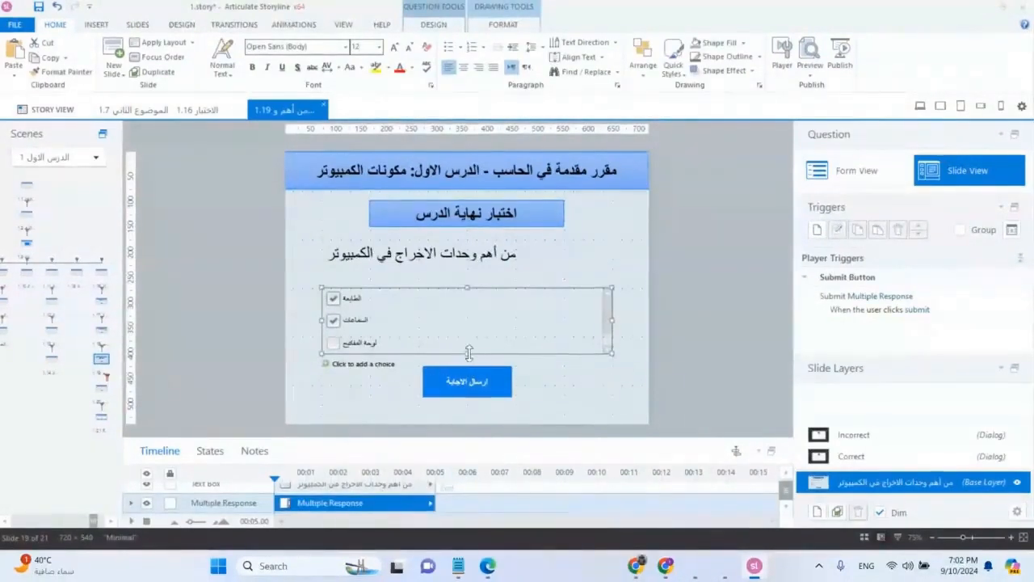
drag(468, 287, 468, 275)
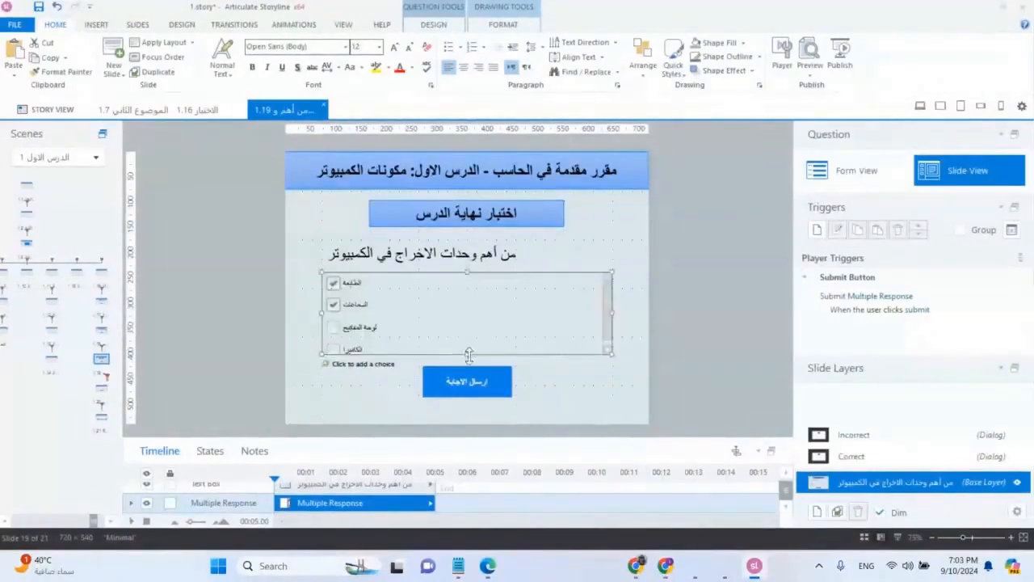
drag(468, 354, 471, 360)
drag(468, 273, 468, 266)
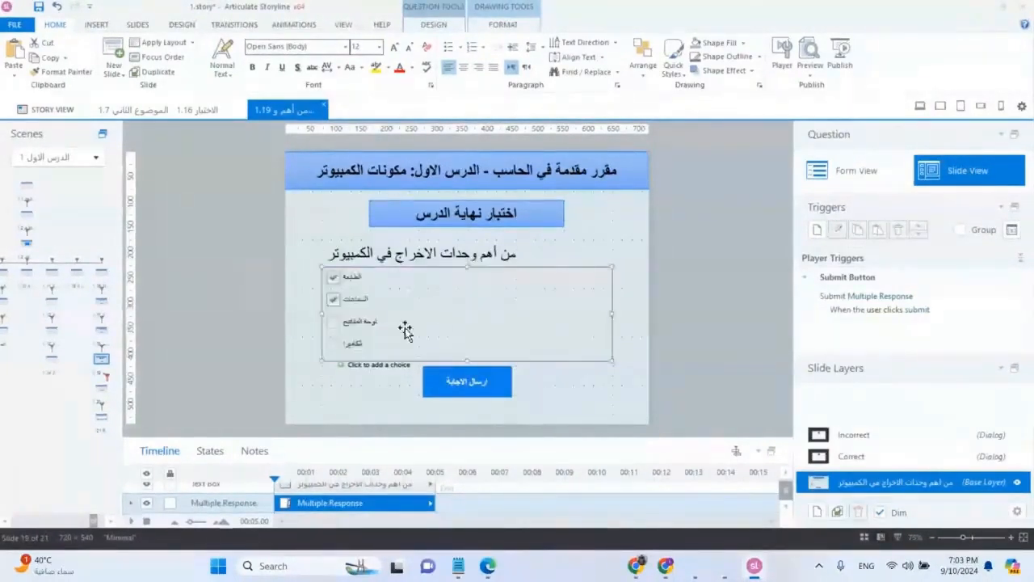
click(311, 345)
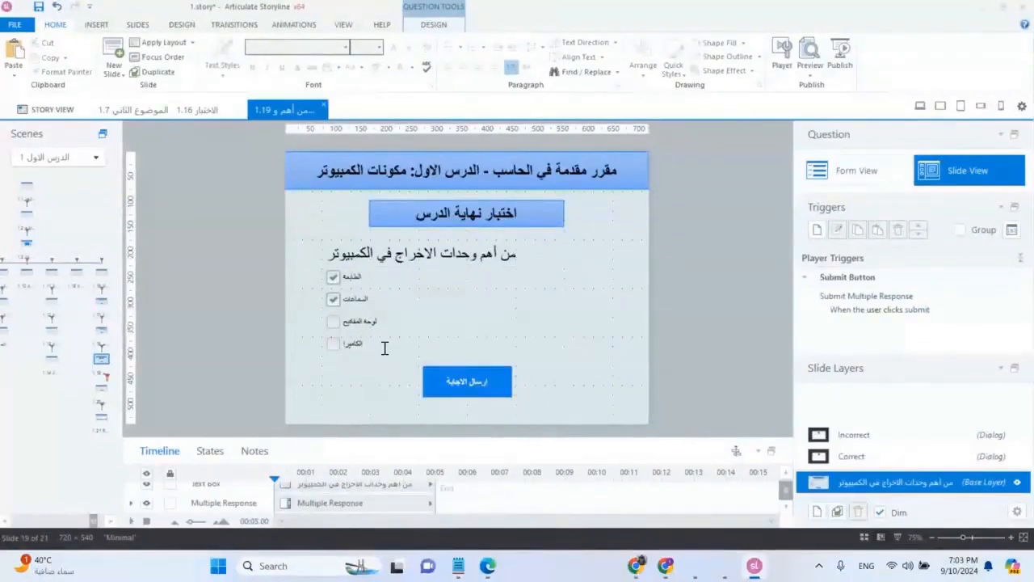
On matching slide 1.20, shorten the drag-and-drop box from below and move it down under the "اختبار نهاية الدرس" heading
click(105, 391)
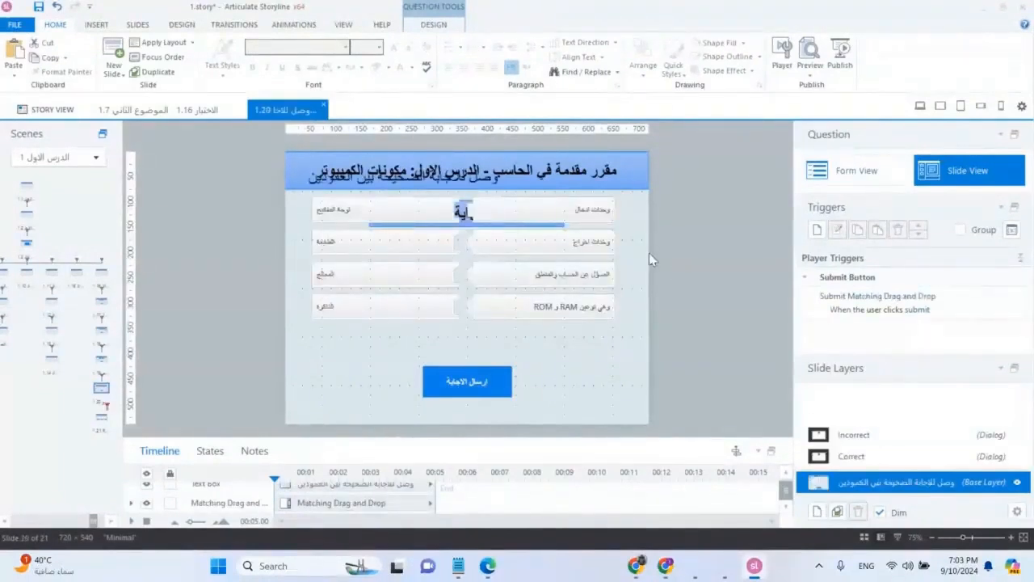
drag(625, 343, 266, 168)
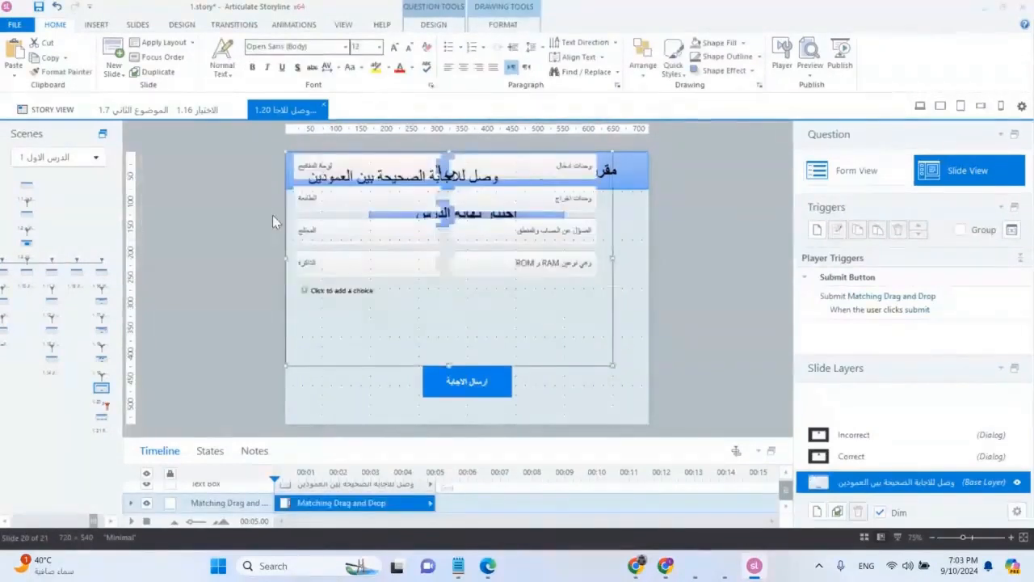
key(ctrl+z)
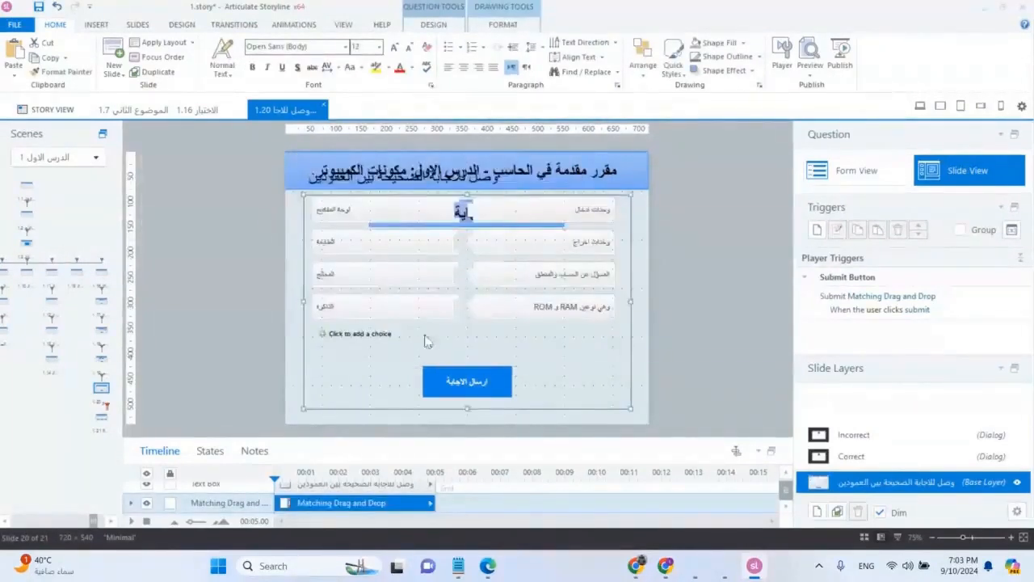
click(396, 402)
drag(461, 381, 459, 340)
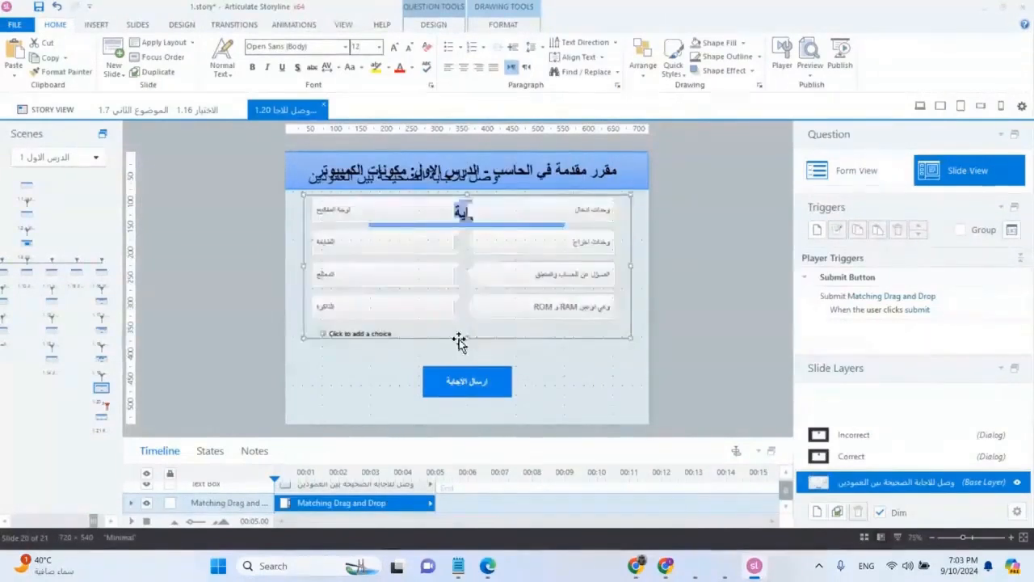
drag(633, 234, 633, 272)
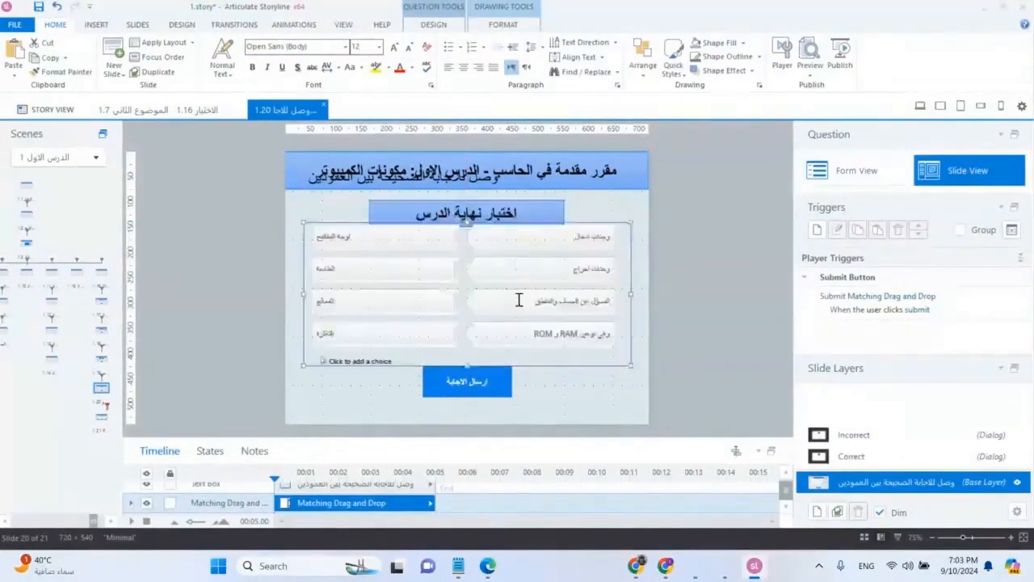
drag(465, 365, 467, 355)
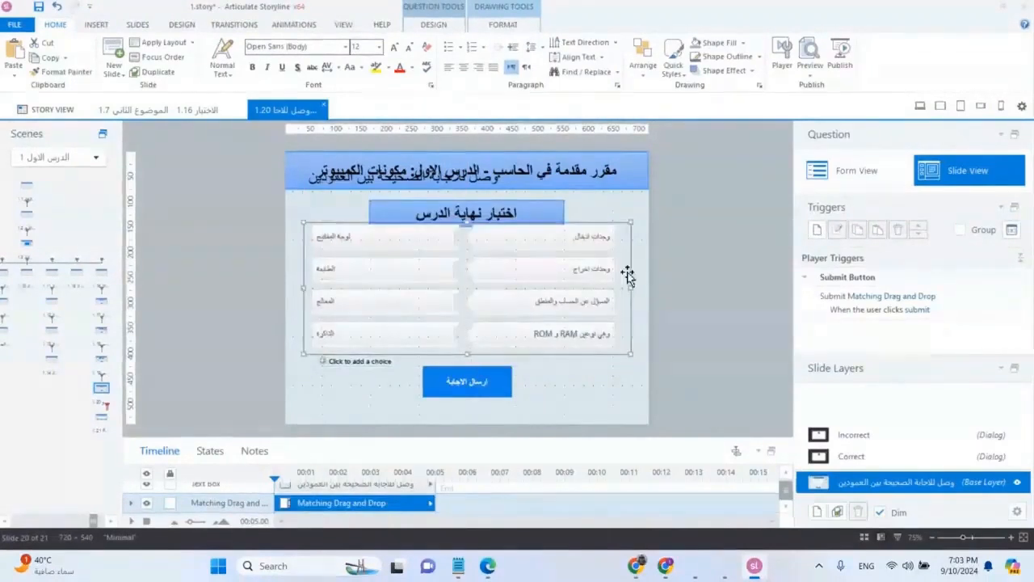
drag(630, 272, 623, 277)
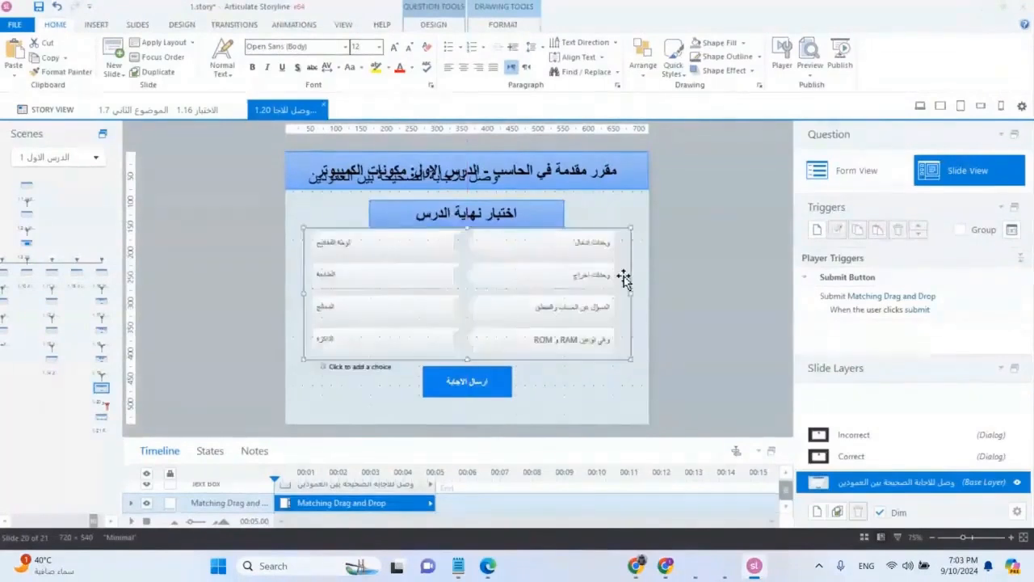
Move the question text down out of the title banner and shrink the matching box at its upper edge and both sides
click(459, 179)
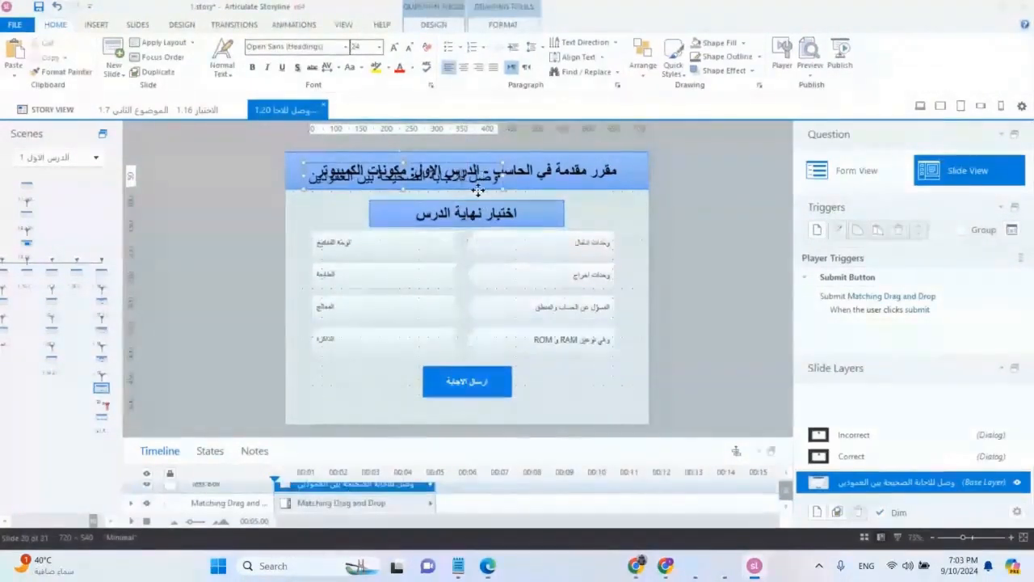
drag(477, 190, 614, 234)
click(618, 266)
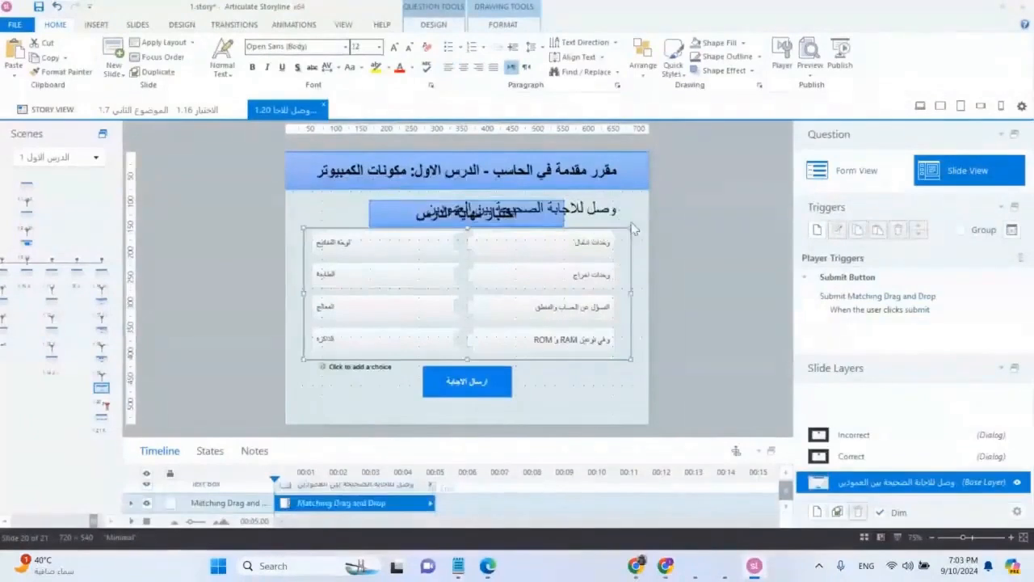
drag(629, 228, 616, 257)
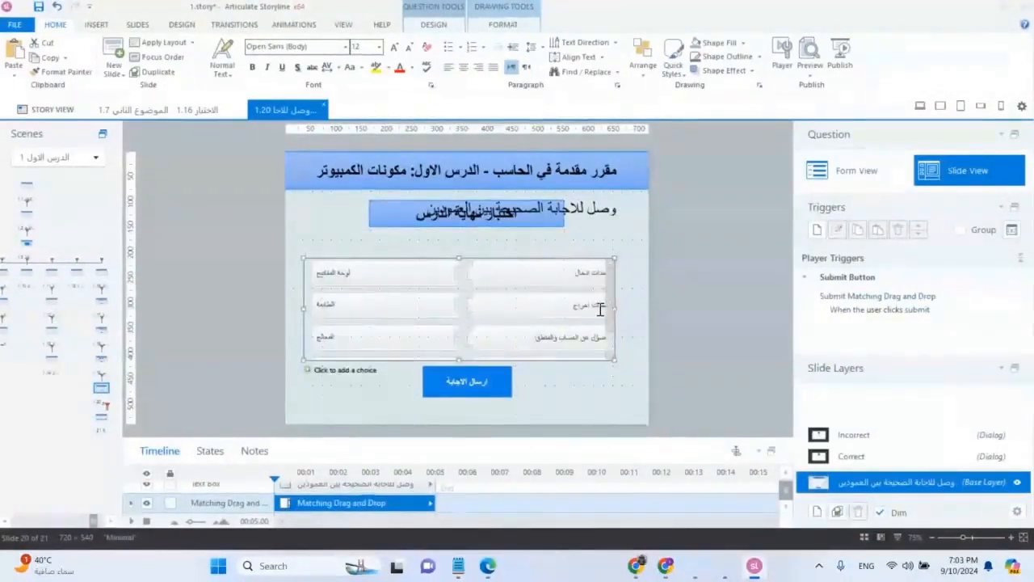
scroll(611, 302, down, 1)
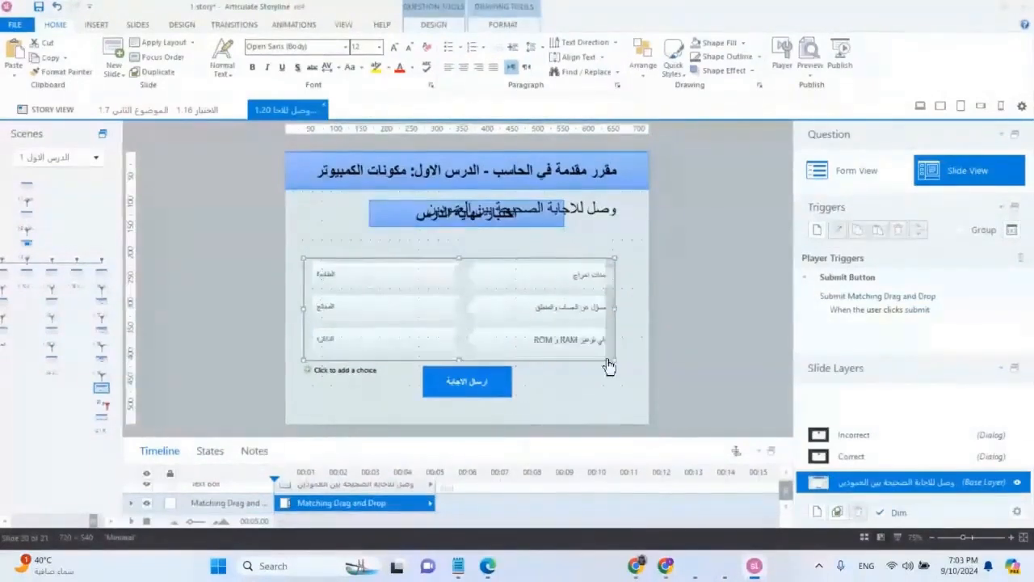
scroll(611, 295, up, 1)
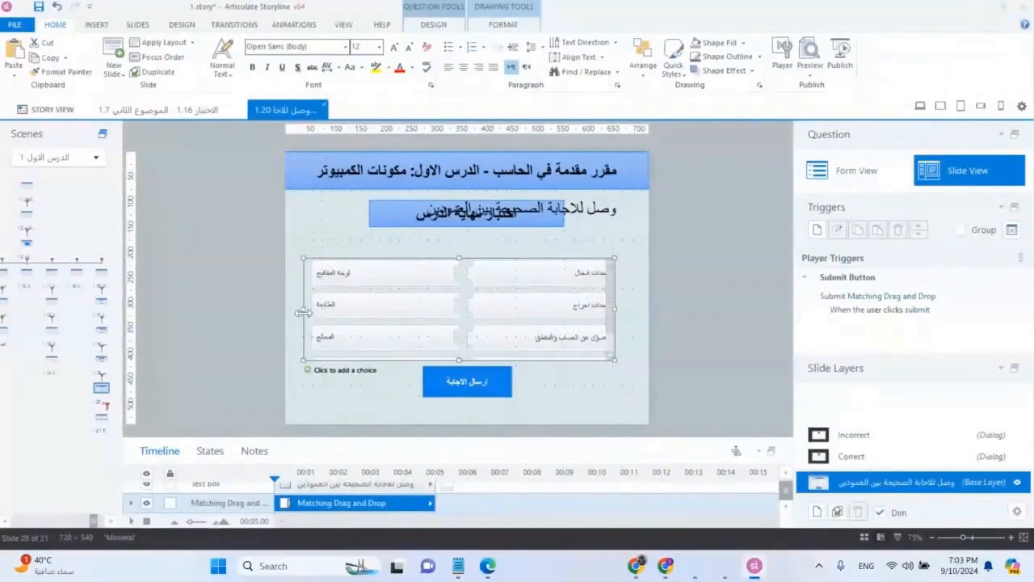
drag(304, 310, 312, 312)
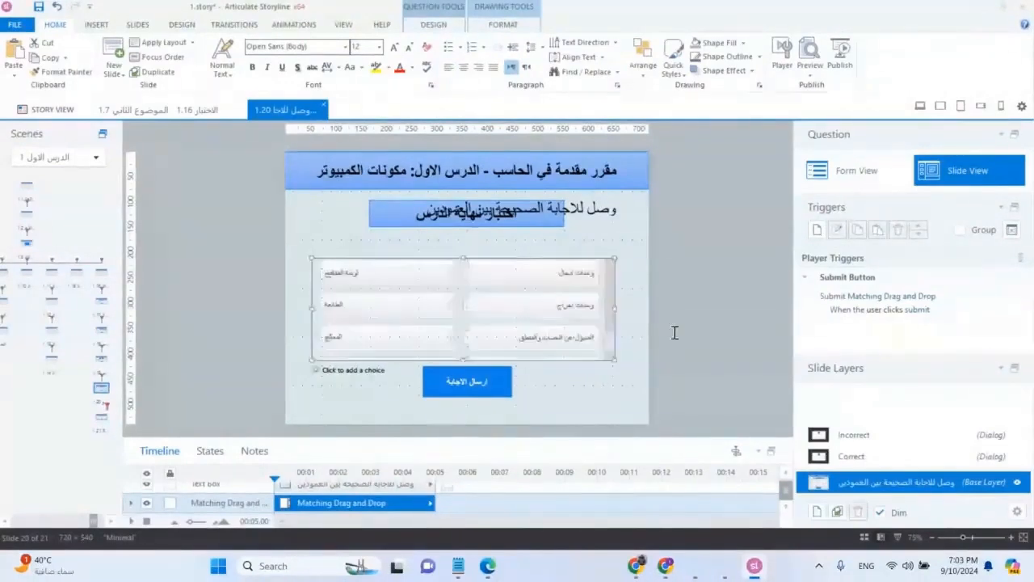
drag(616, 309, 615, 309)
Place the question text centred between the "اختبار نهاية الدرس" heading and the matching box
click(588, 211)
drag(596, 226, 541, 256)
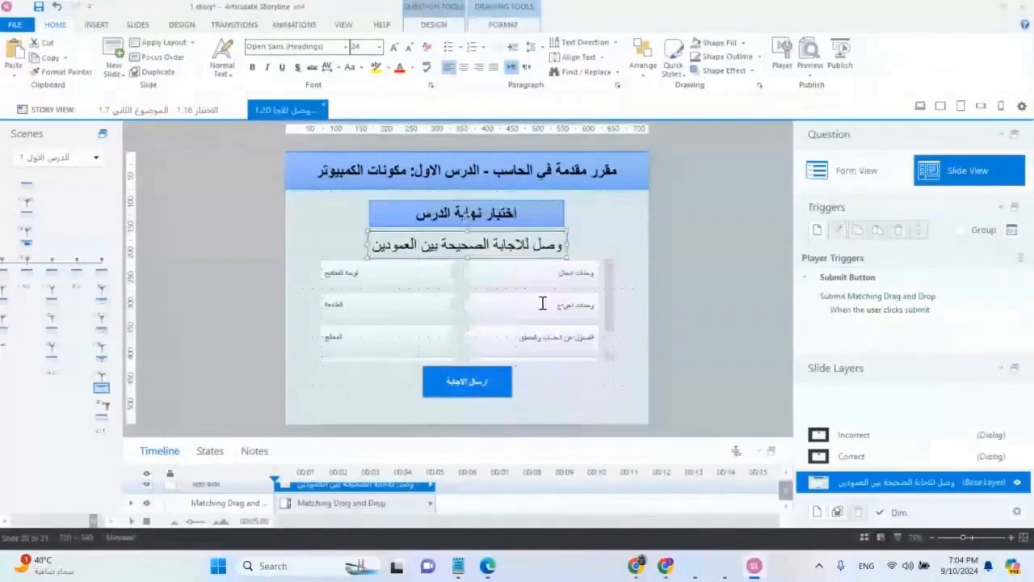
click(543, 303)
Replace the matching question's text with "صل بين العمودين"
click(501, 243)
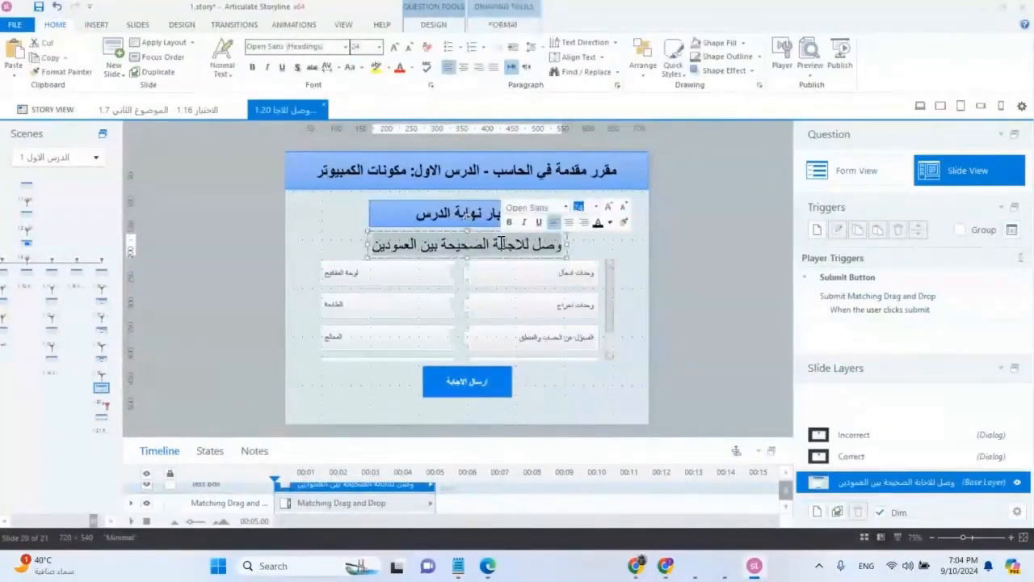
text(,wg)
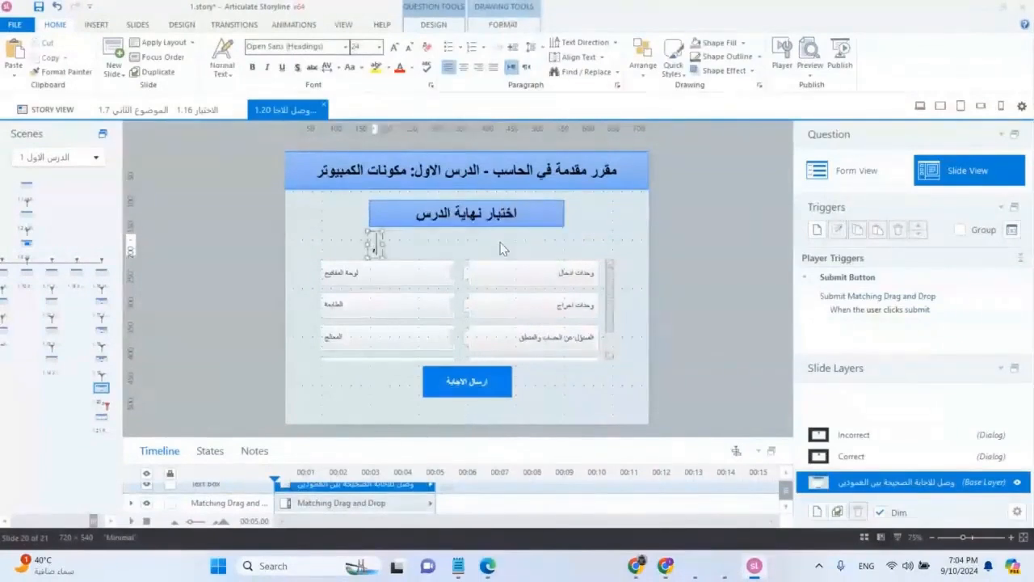
key(BackSpace)
key(BackSpace)
key(BackSpace)
text(صل بين العمودين)
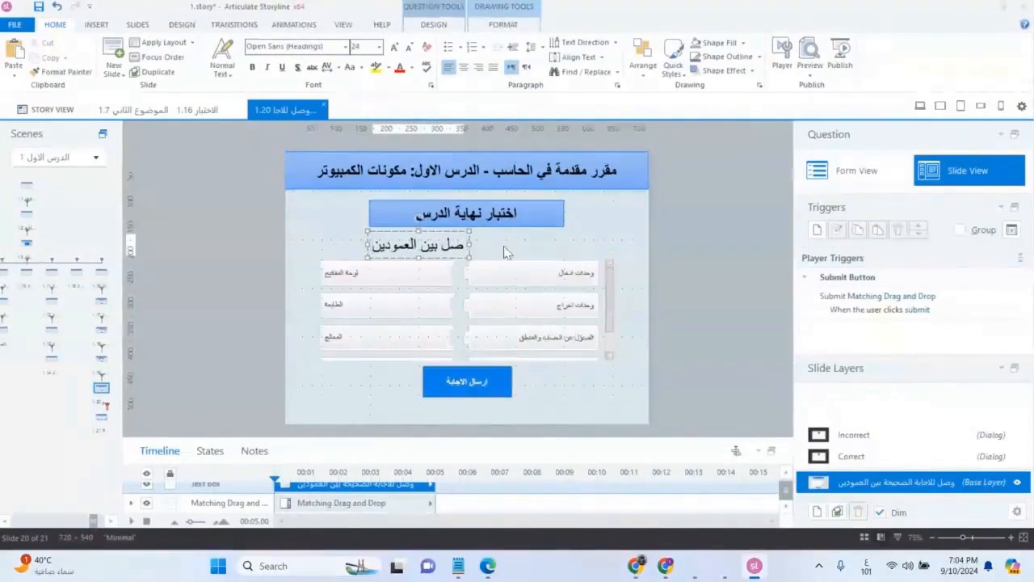
Widen the question text box to the width of the matching box and set its text to right-to-left direction
drag(469, 246, 614, 256)
drag(367, 245, 321, 246)
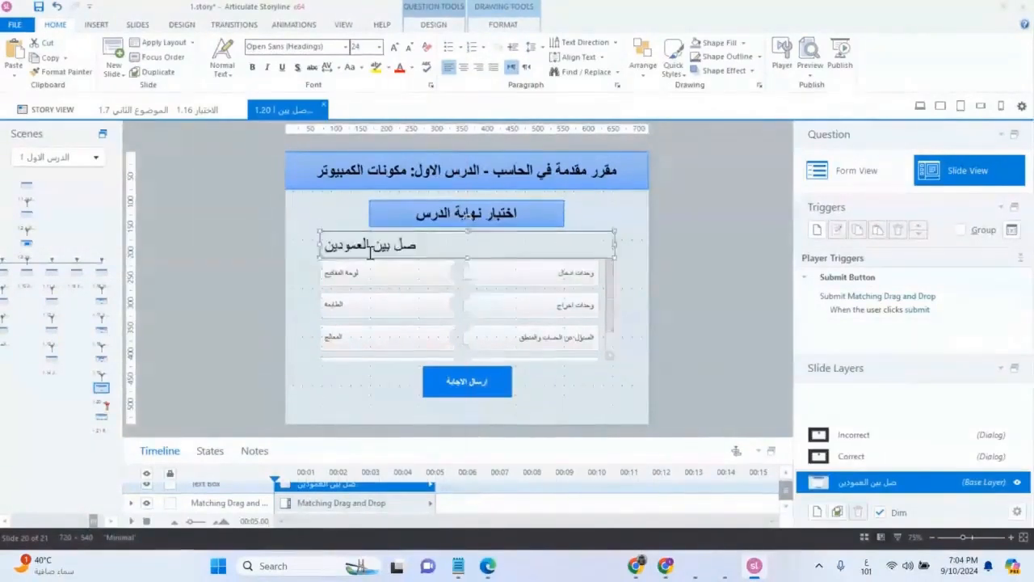
triple_click(362, 247)
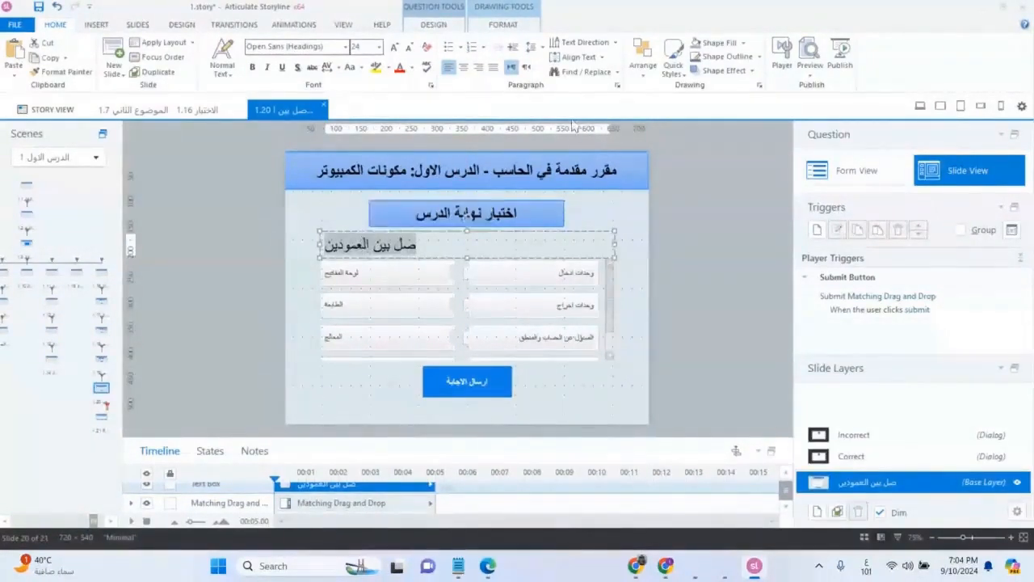
click(527, 68)
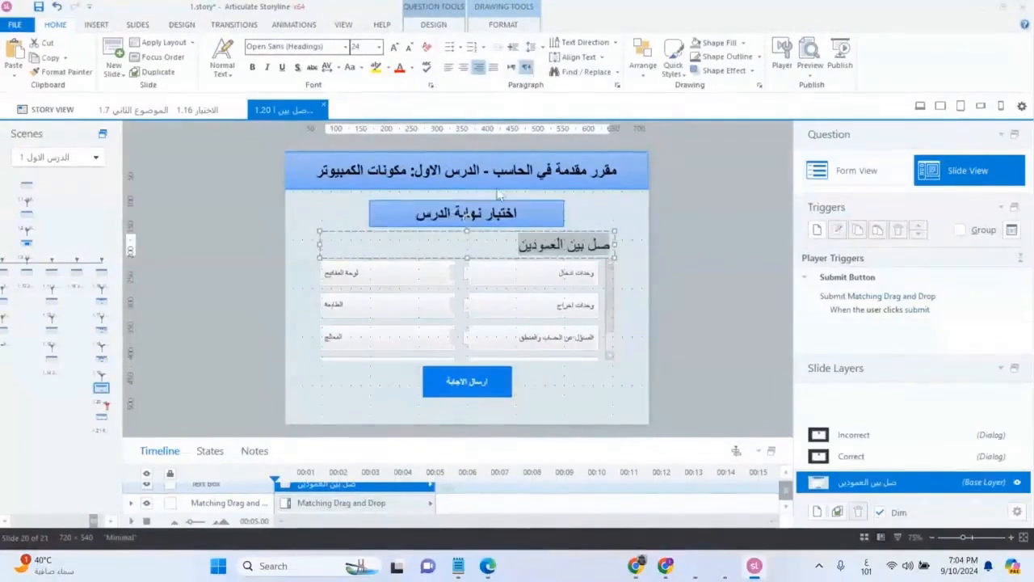
click(632, 293)
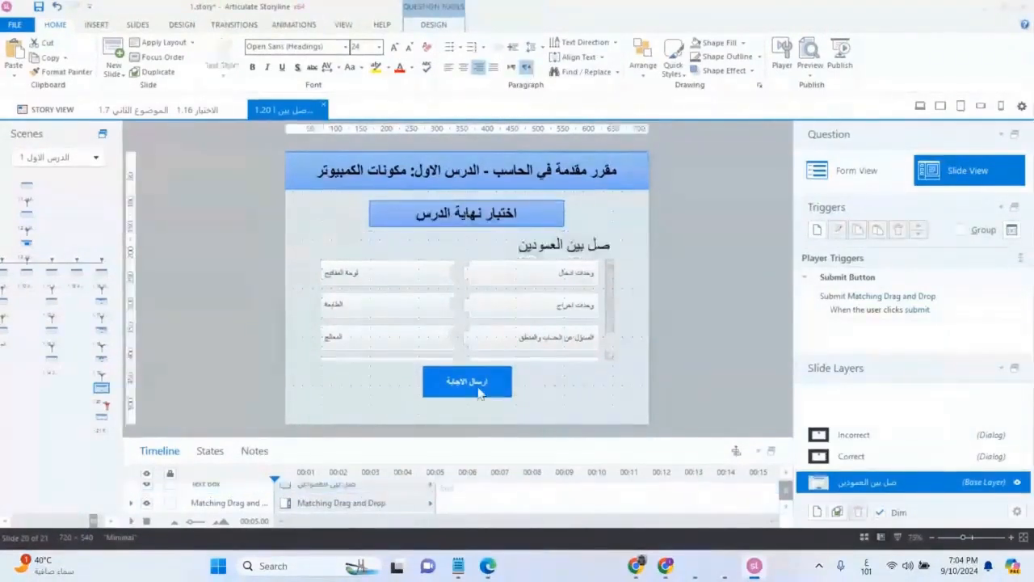
Review the matching pairs in the form, and enlarge the matching box on the slide at its lower and upper edges
click(473, 325)
click(343, 374)
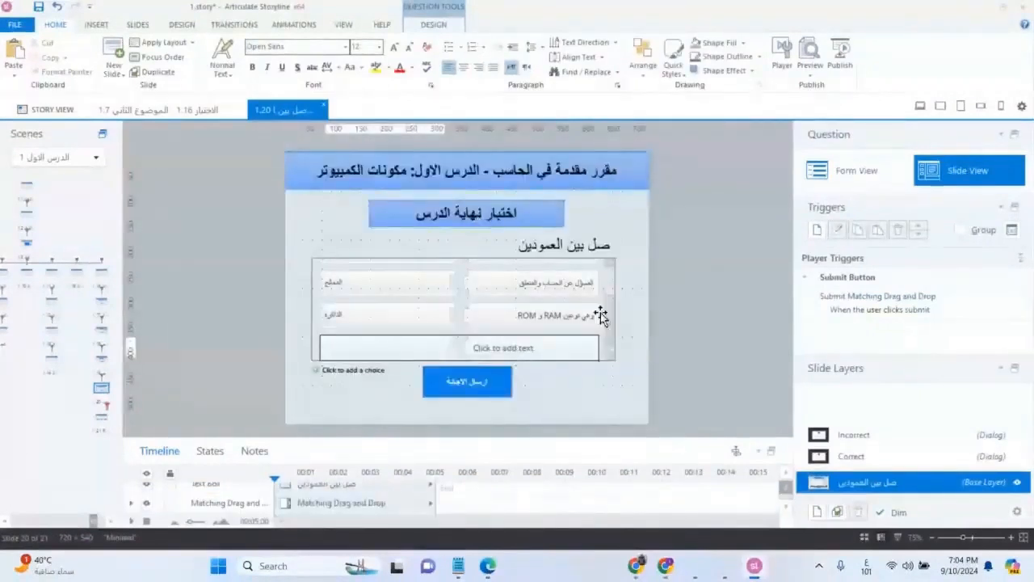
click(872, 173)
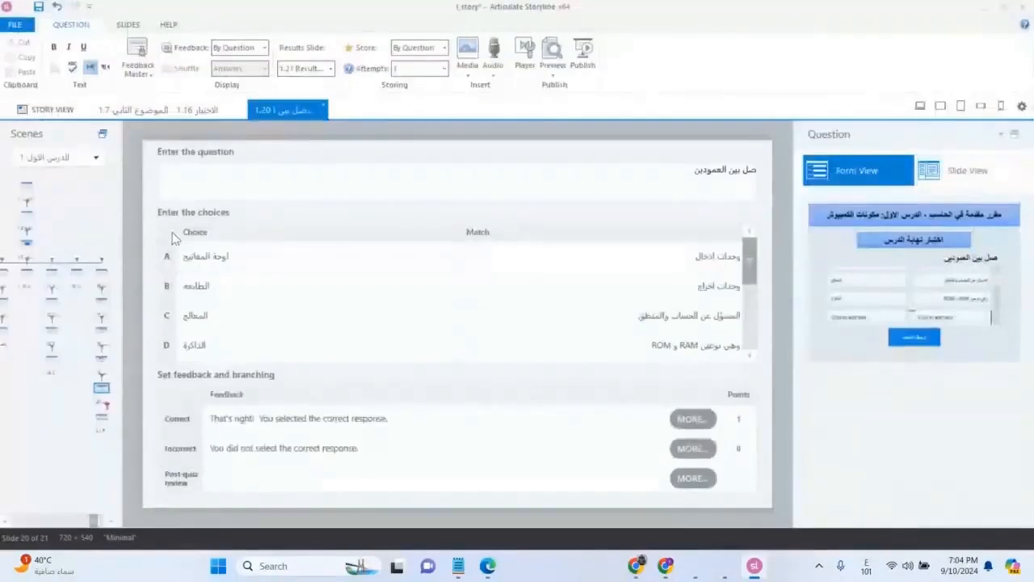
click(101, 390)
double_click(102, 390)
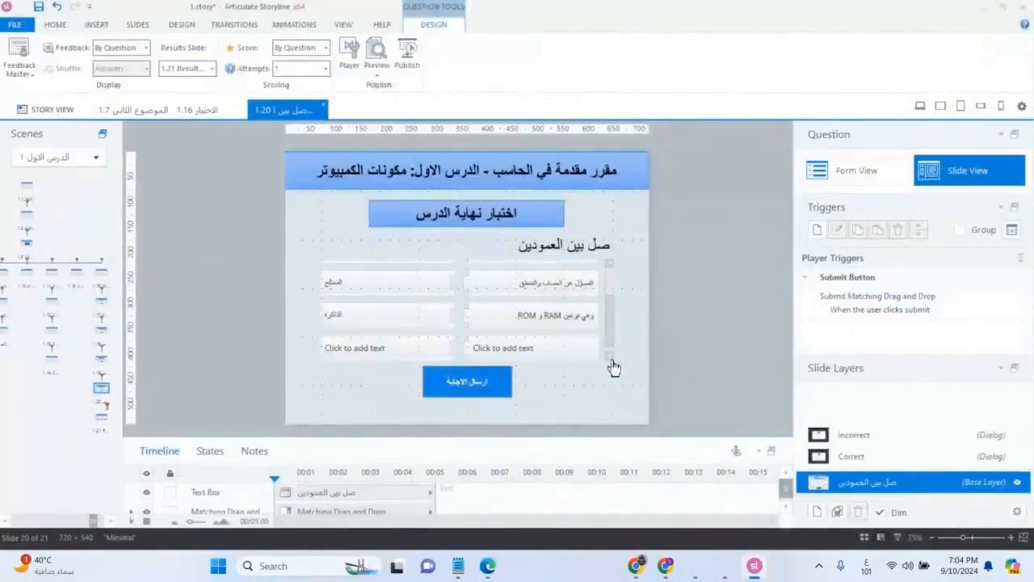
click(461, 359)
drag(462, 359, 460, 395)
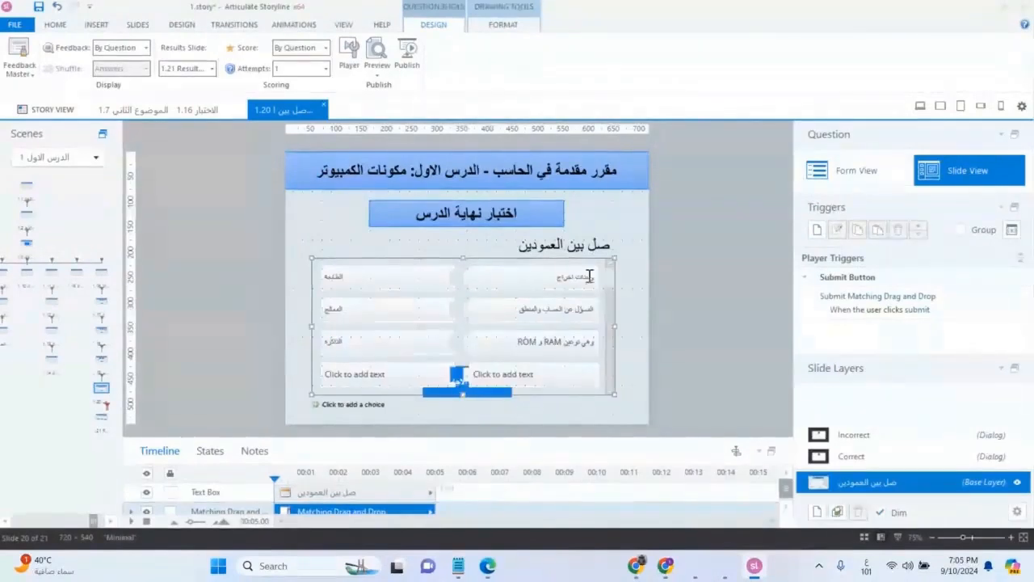
drag(465, 257, 466, 239)
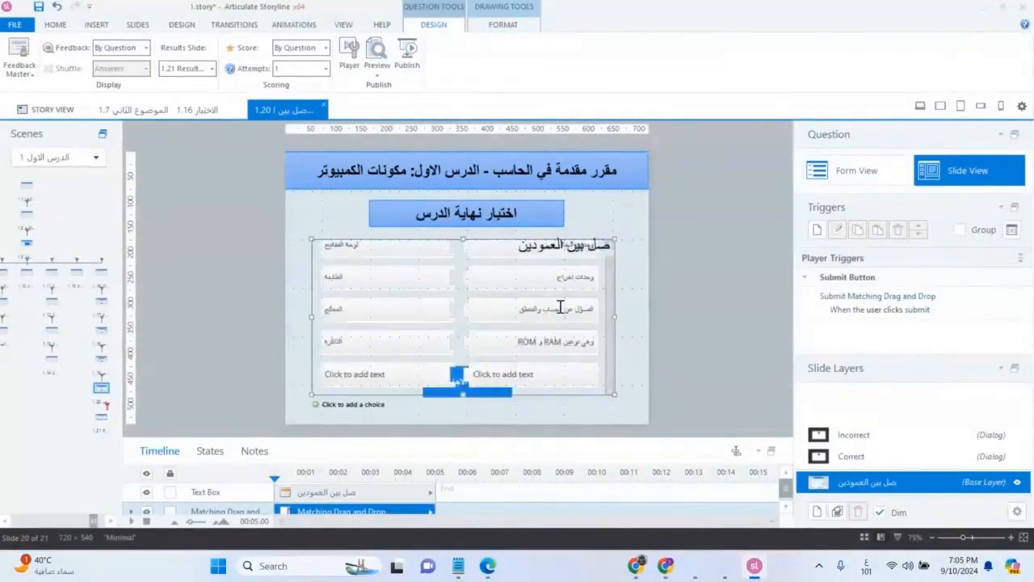
drag(462, 396, 468, 408)
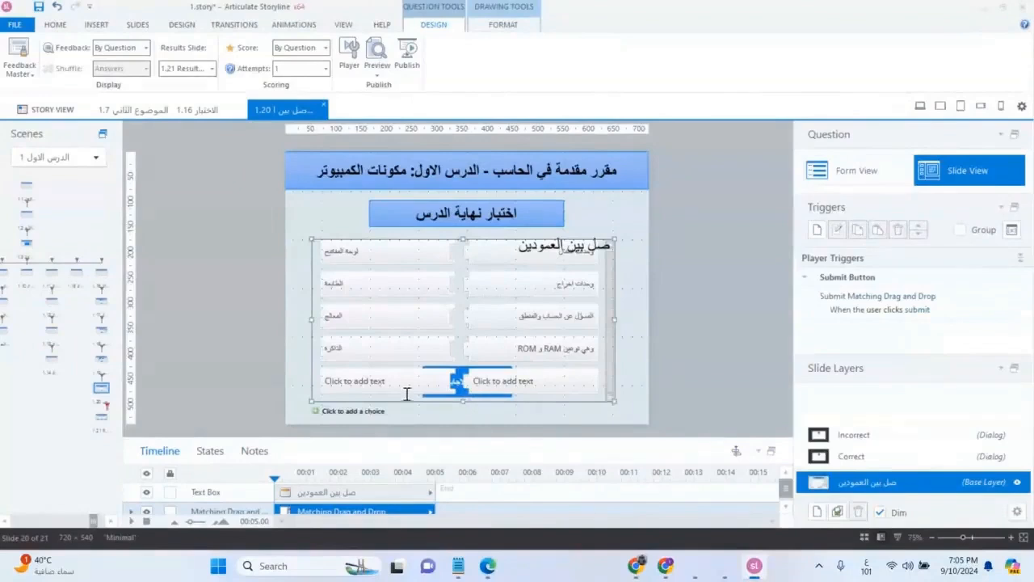
Delete the empty choice E from the matching question's choice list and return to the slide layout
click(853, 179)
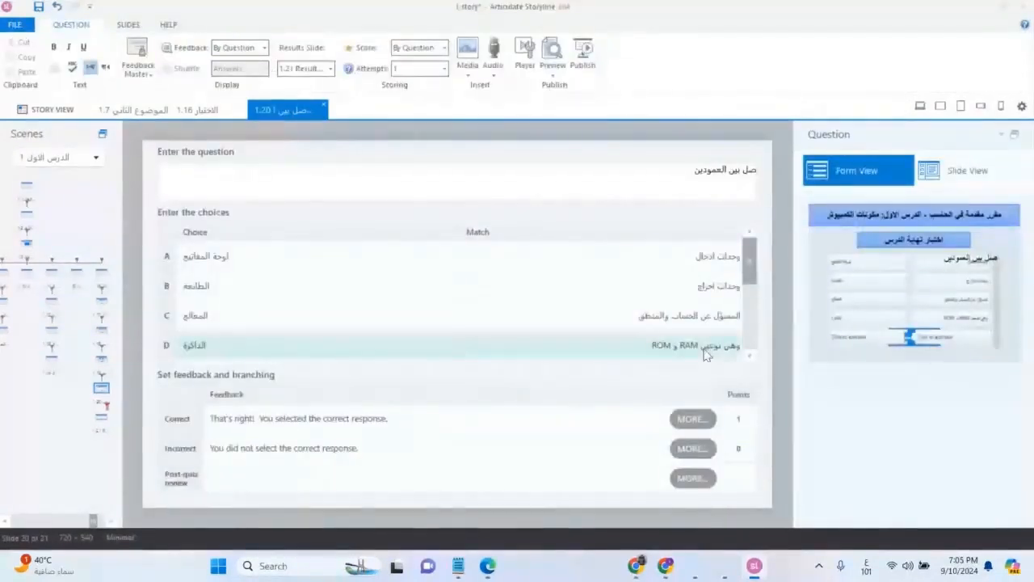
scroll(703, 353, down, 3)
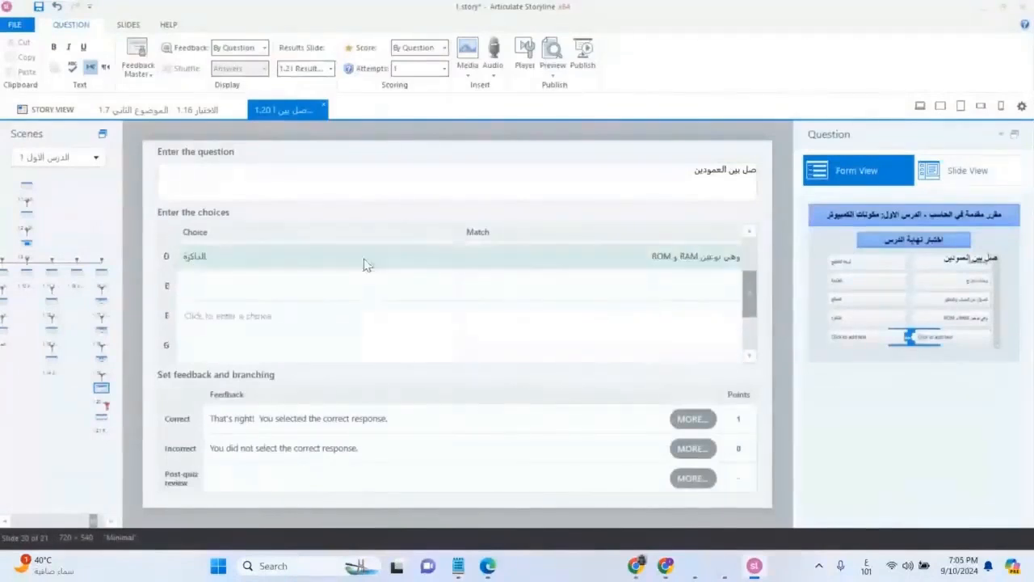
click(337, 284)
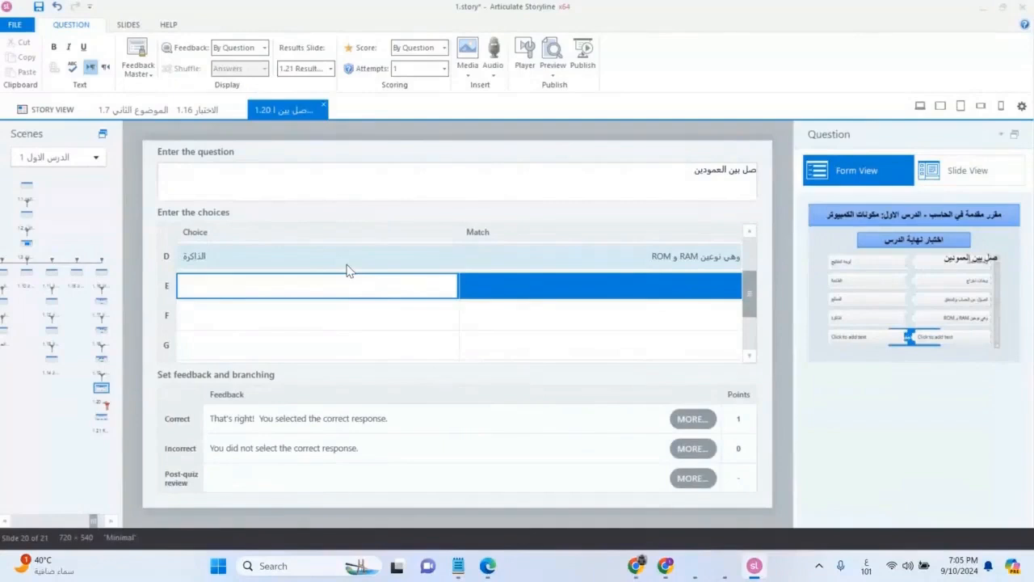
click(170, 291)
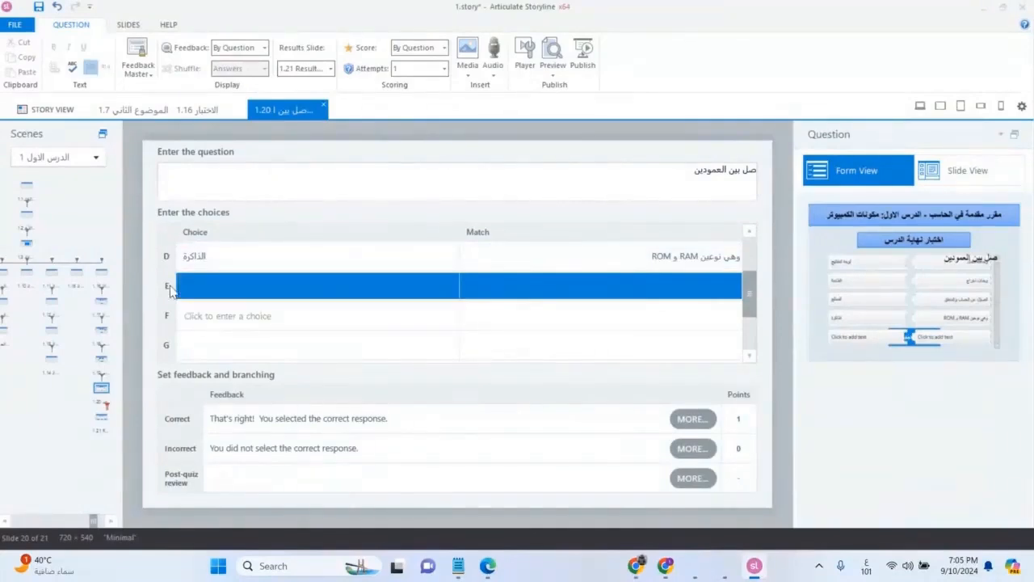
right_click(170, 291)
click(206, 295)
right_click(170, 291)
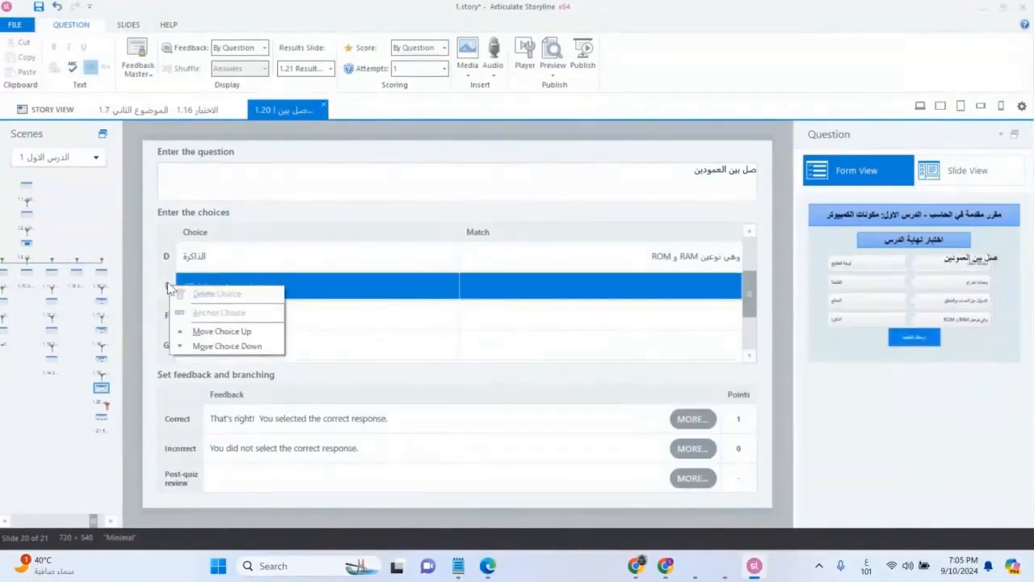
click(101, 391)
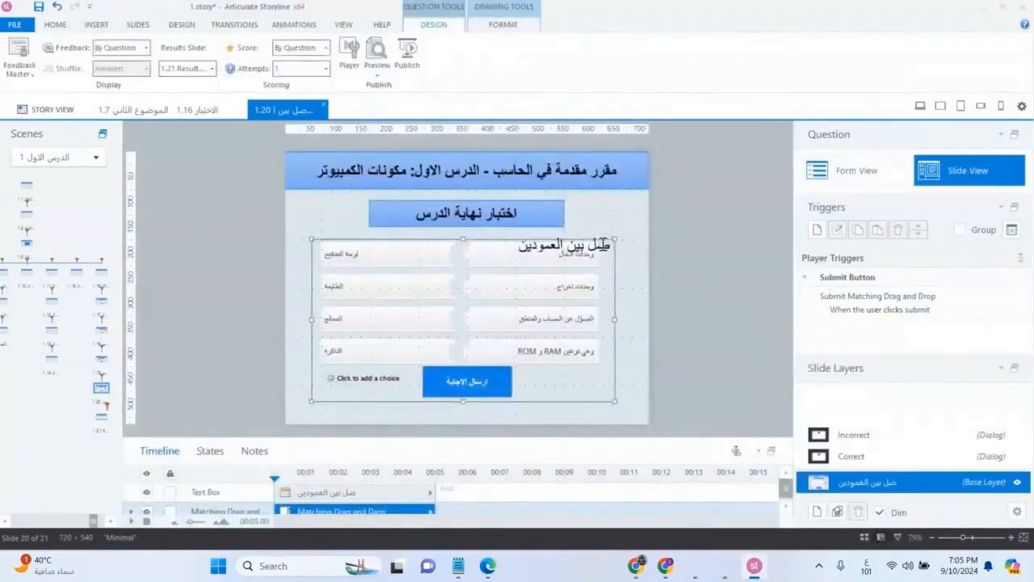
click(602, 244)
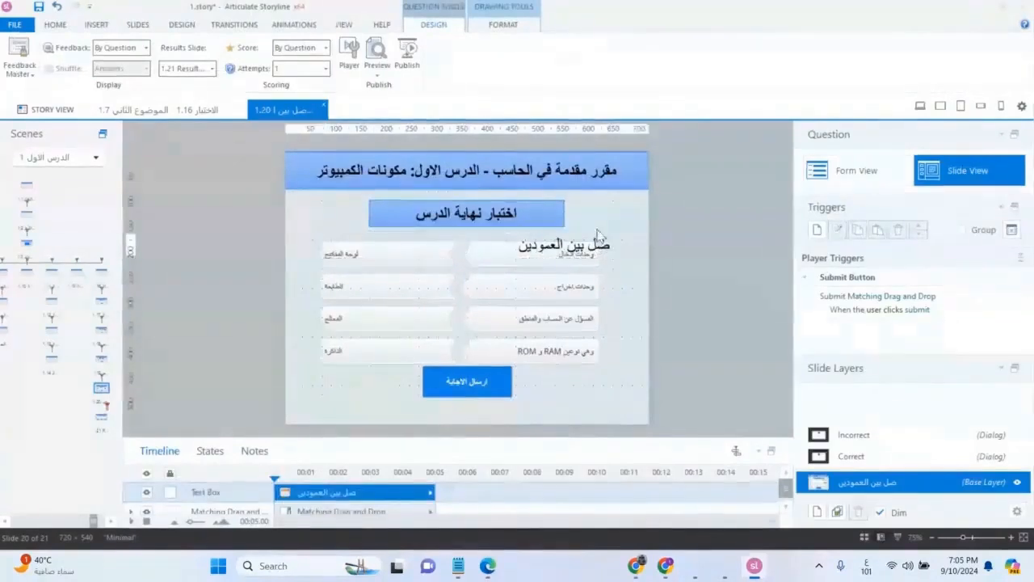
key(Delete)
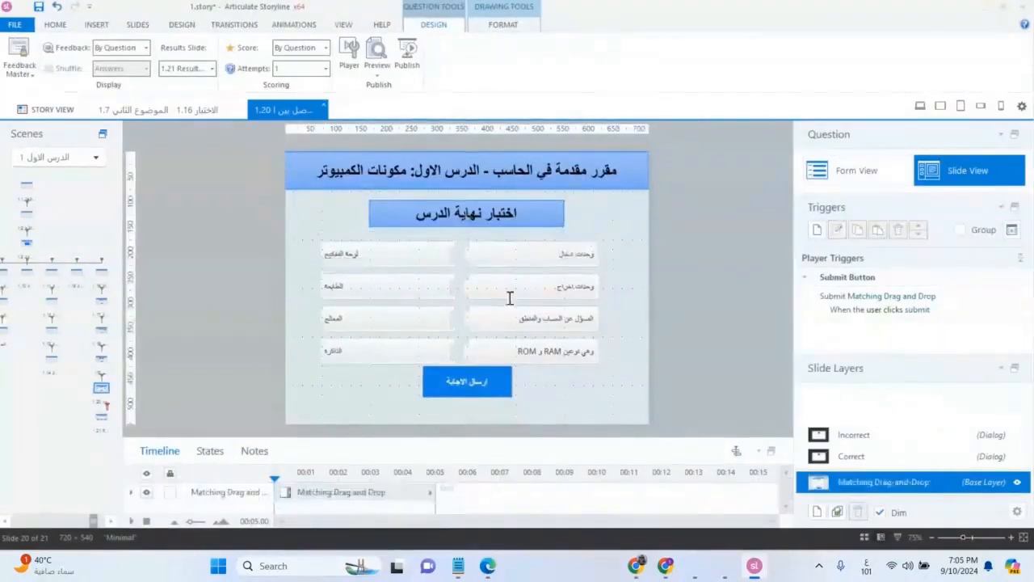
click(567, 368)
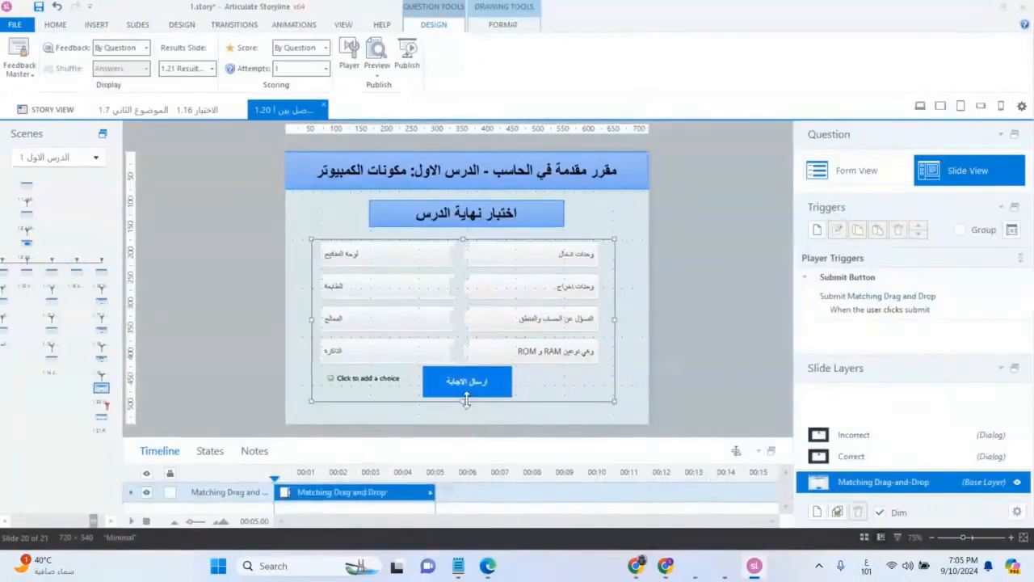
drag(463, 402, 460, 386)
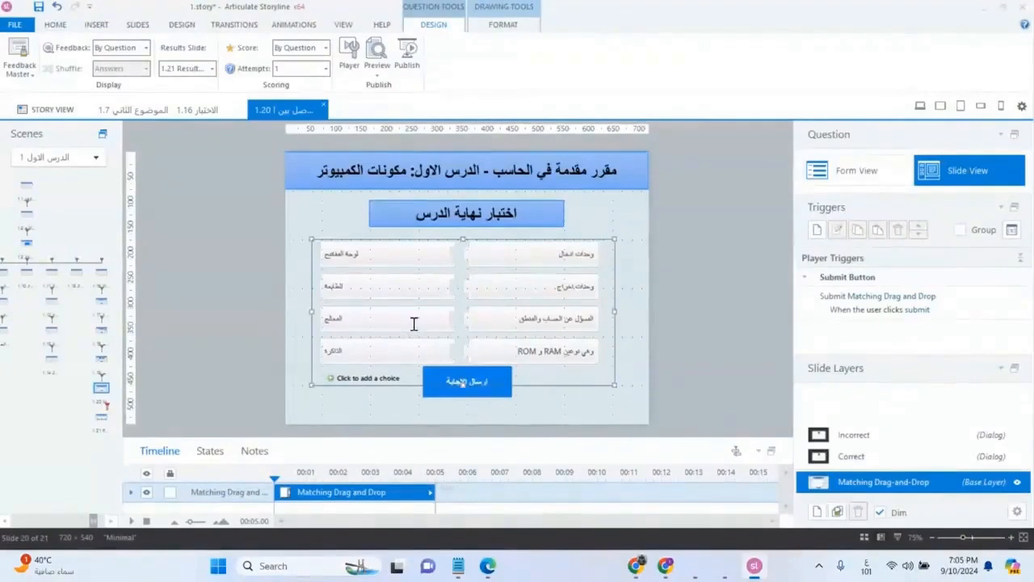
key(ctrl+z)
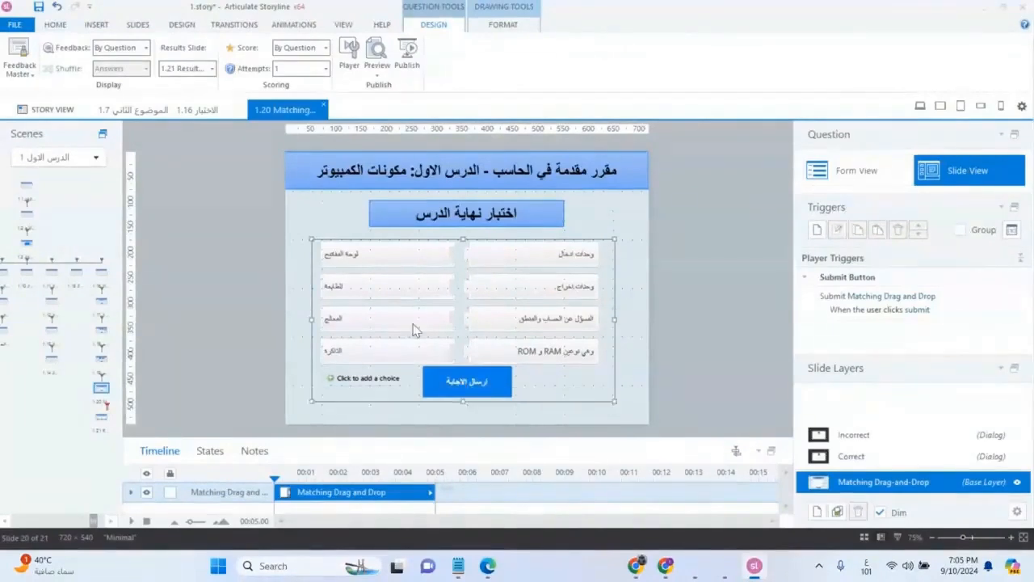
key(ctrl+z)
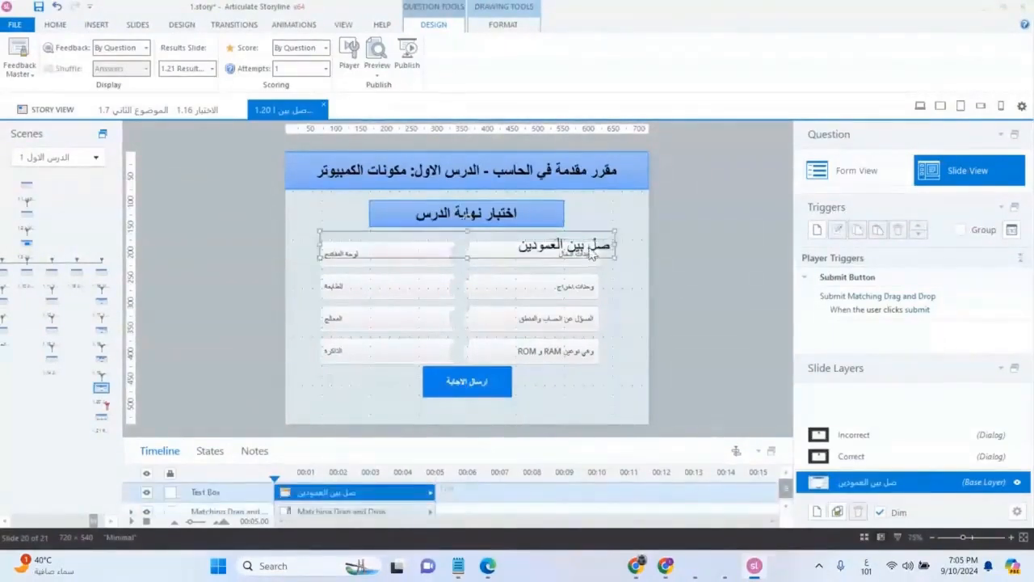
Move the matching box down below the question text "صل بين العمودين" and shorten it at its lower edge
drag(463, 249, 472, 242)
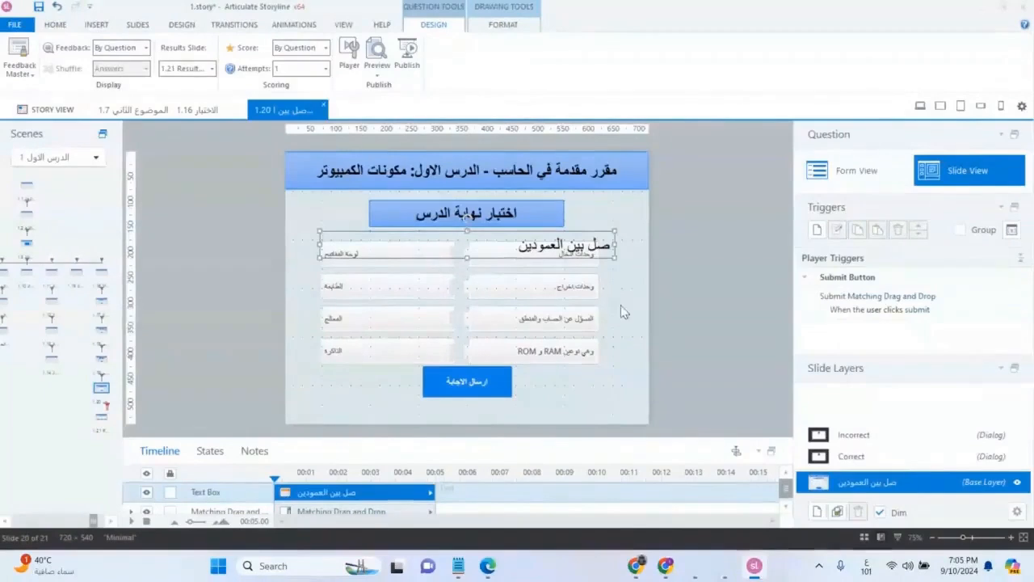
click(609, 322)
drag(608, 319, 610, 341)
drag(465, 424, 465, 396)
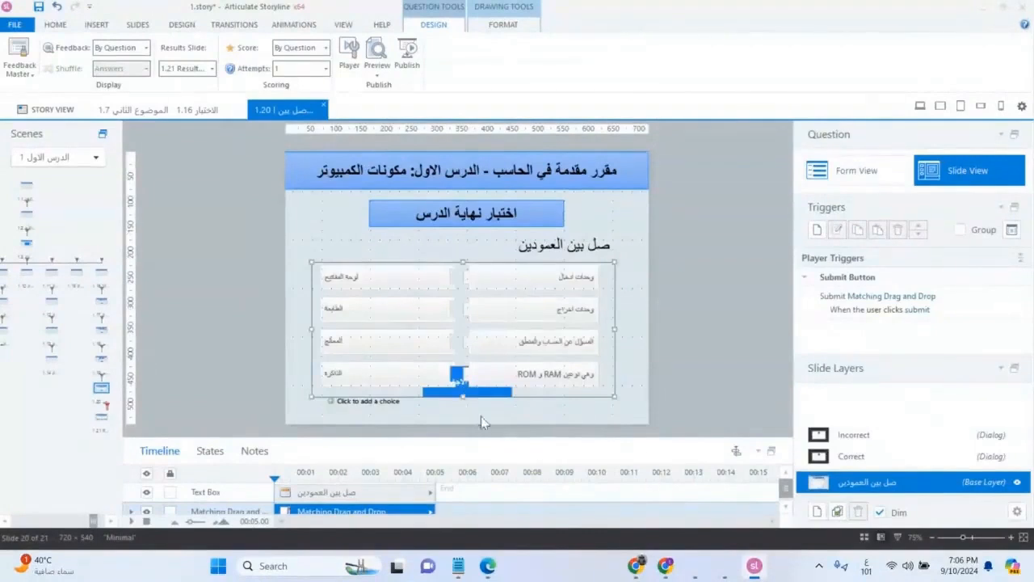
In the slide master's question layout, move the "ارسال الاجابة" button down close to the slide's lower edge
click(342, 25)
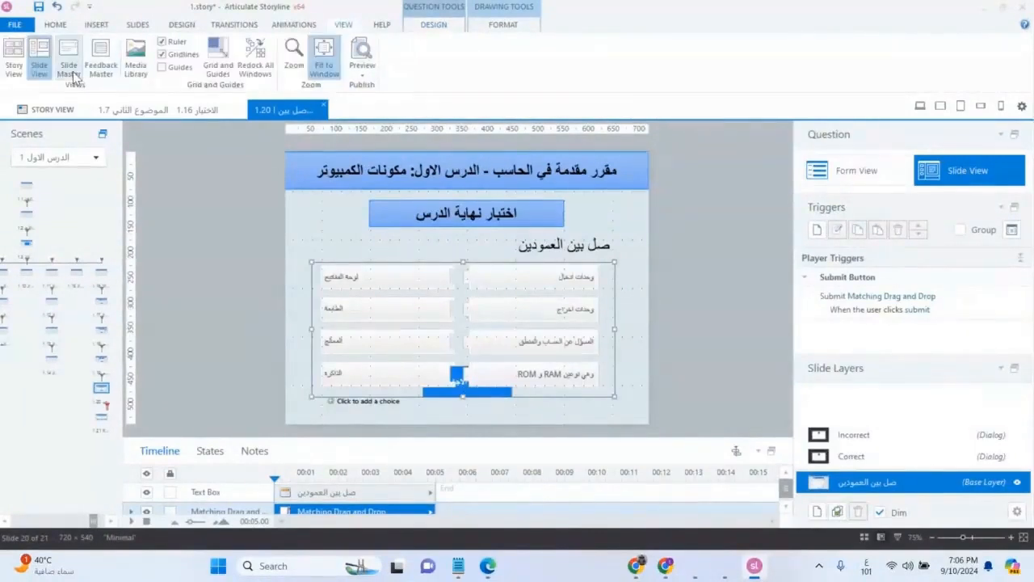
click(70, 70)
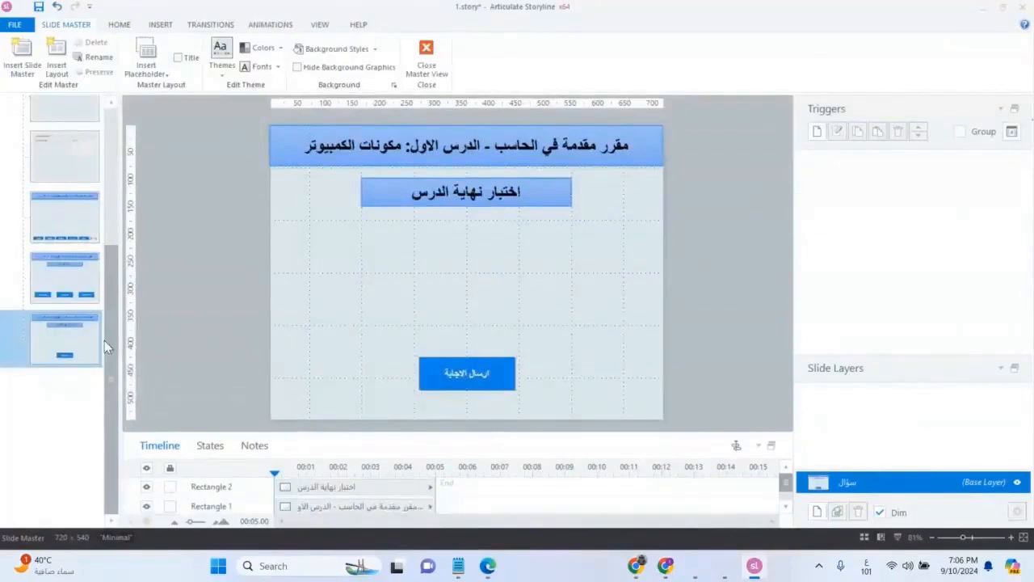
click(64, 278)
click(65, 333)
click(461, 383)
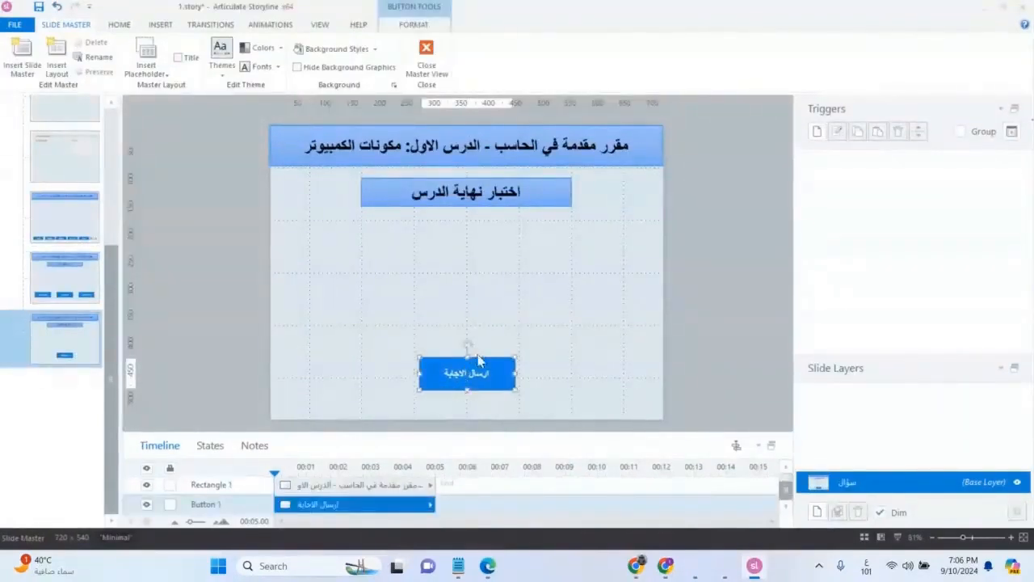
drag(474, 355, 475, 361)
key(Down)
key(Down)
key(Down)
key(Down)
key(Down)
key(Down)
key(Down)
key(Down)
key(Down)
key(Down)
key(Down)
key(Down)
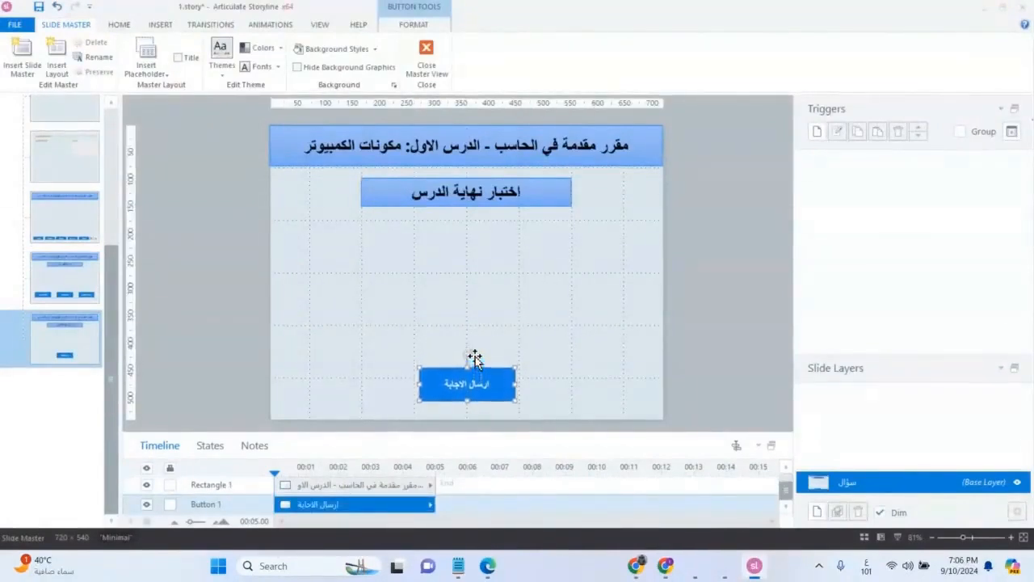
key(Down)
key(Down)
key(Down)
key(Down)
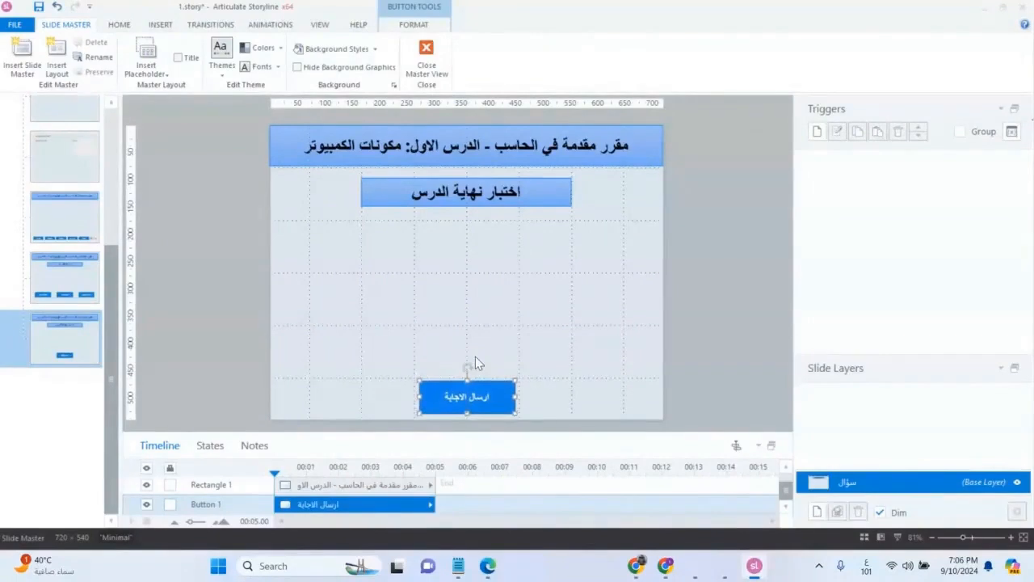
In the master's results layout, move the "طباعة النتيجة", "اعادة الاختبار" and "مراجعة الاجابات" buttons down together
click(46, 296)
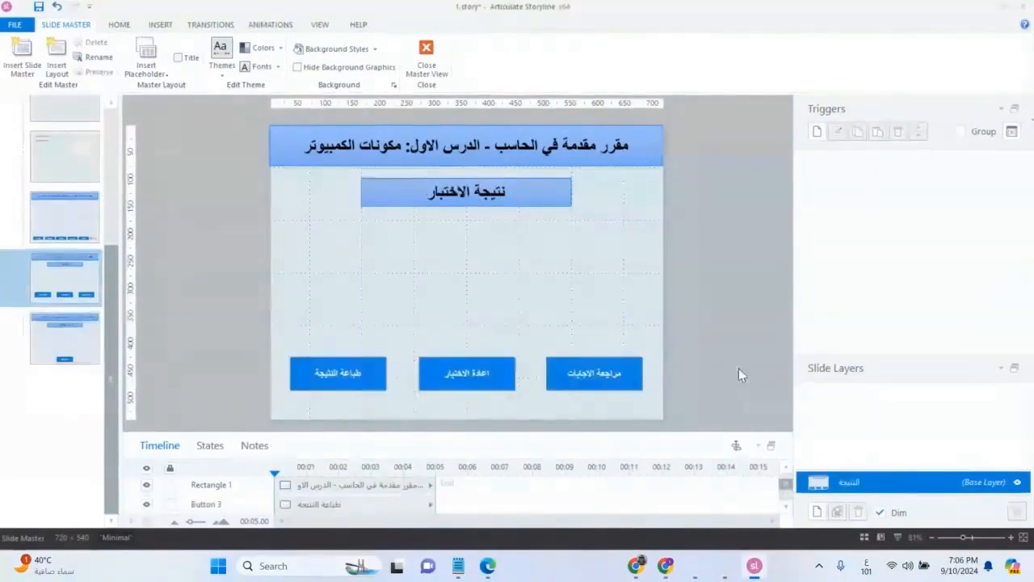
drag(724, 340, 246, 431)
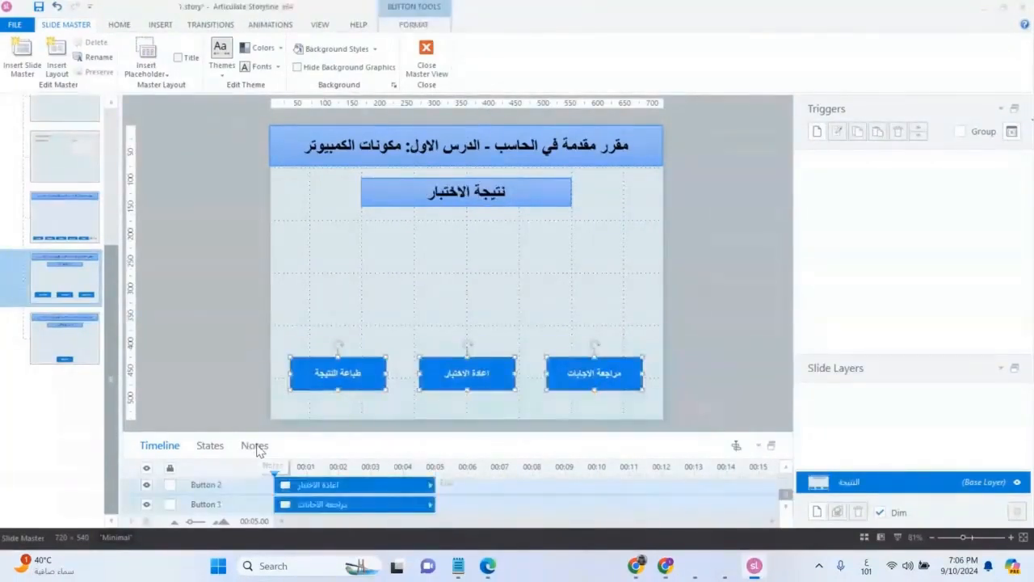
key(Down)
key(Down)
key(Down)
key(Down)
key(Down)
key(Down)
key(Down)
key(Down)
key(Down)
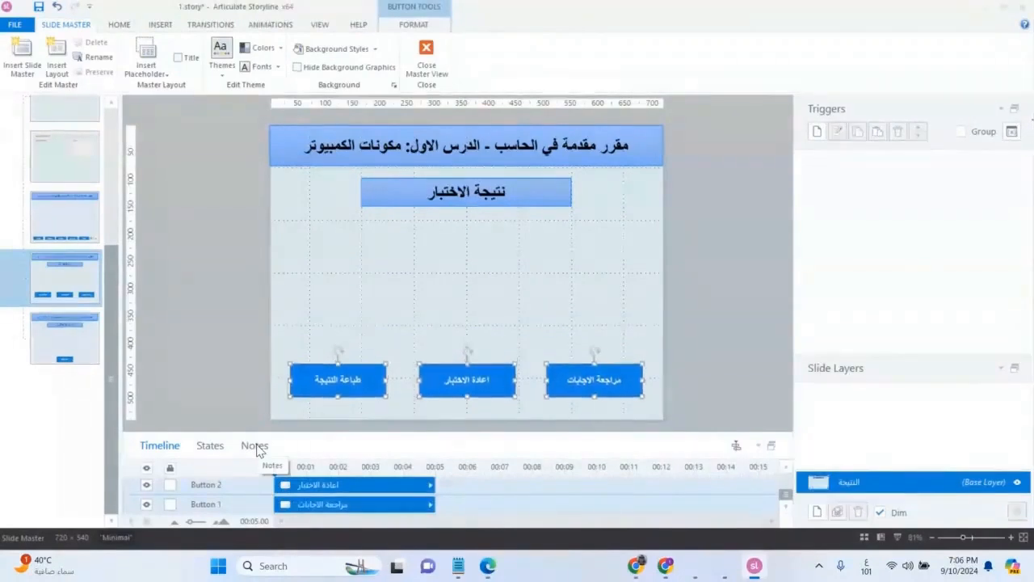